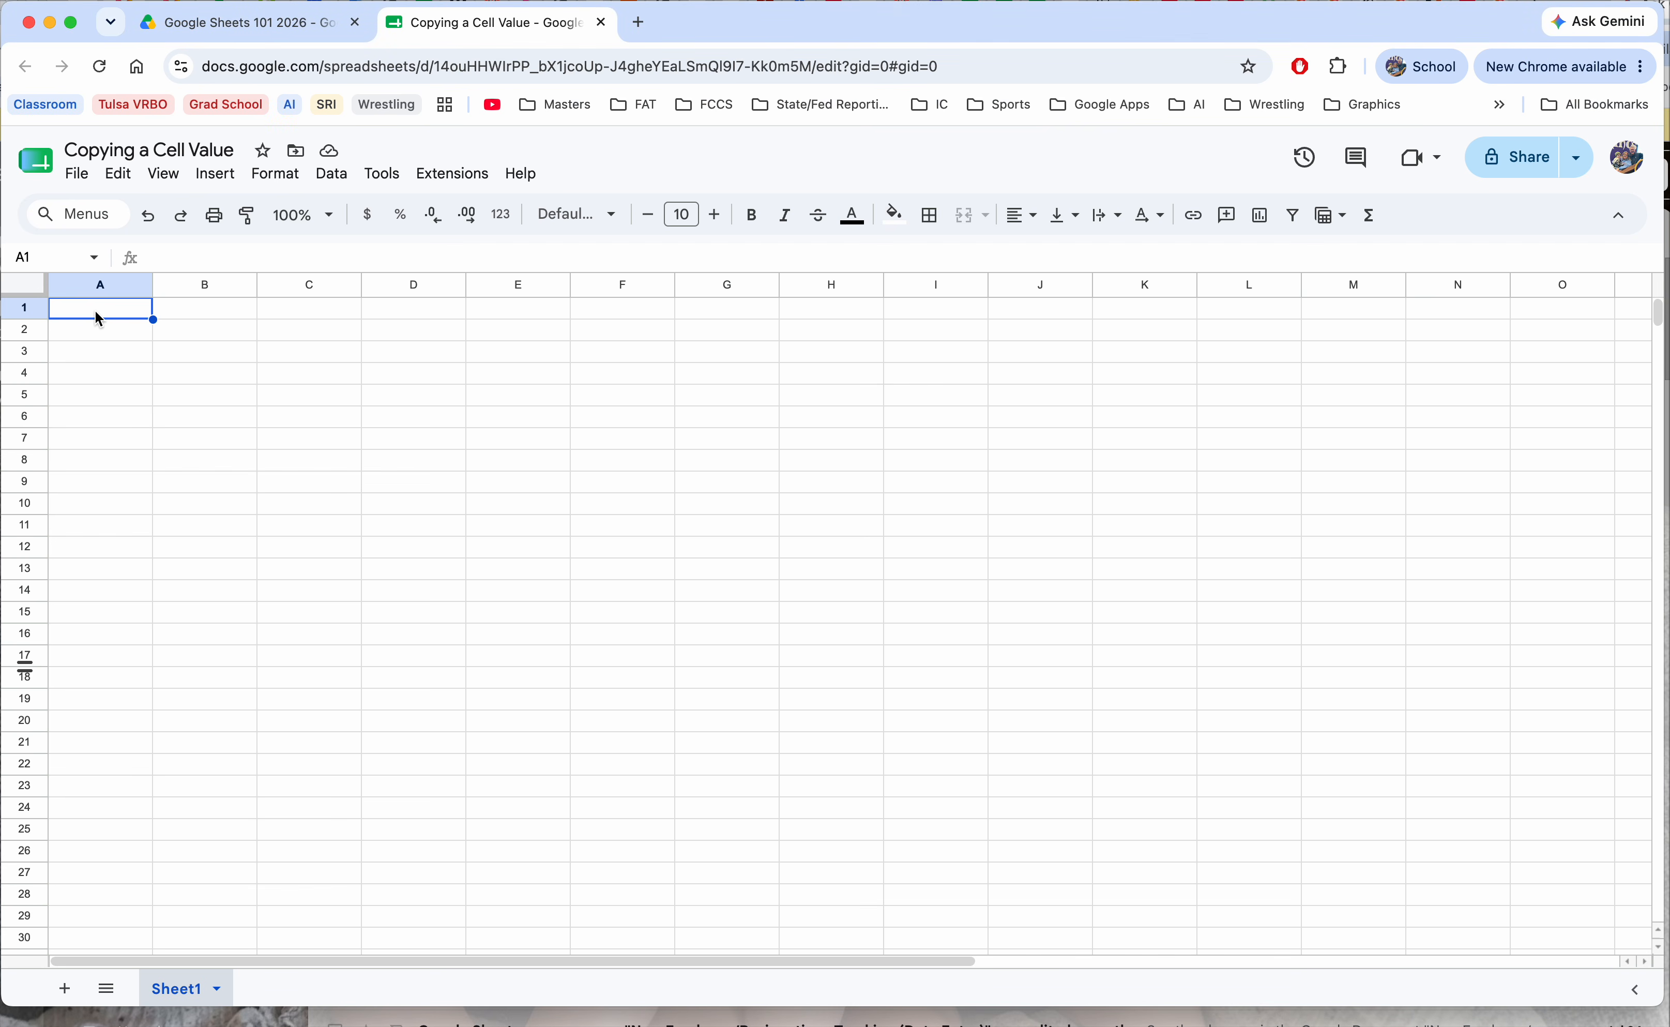
- Enter Sunday in A1 and autofill the weekday series down through A21
text(Sunday)
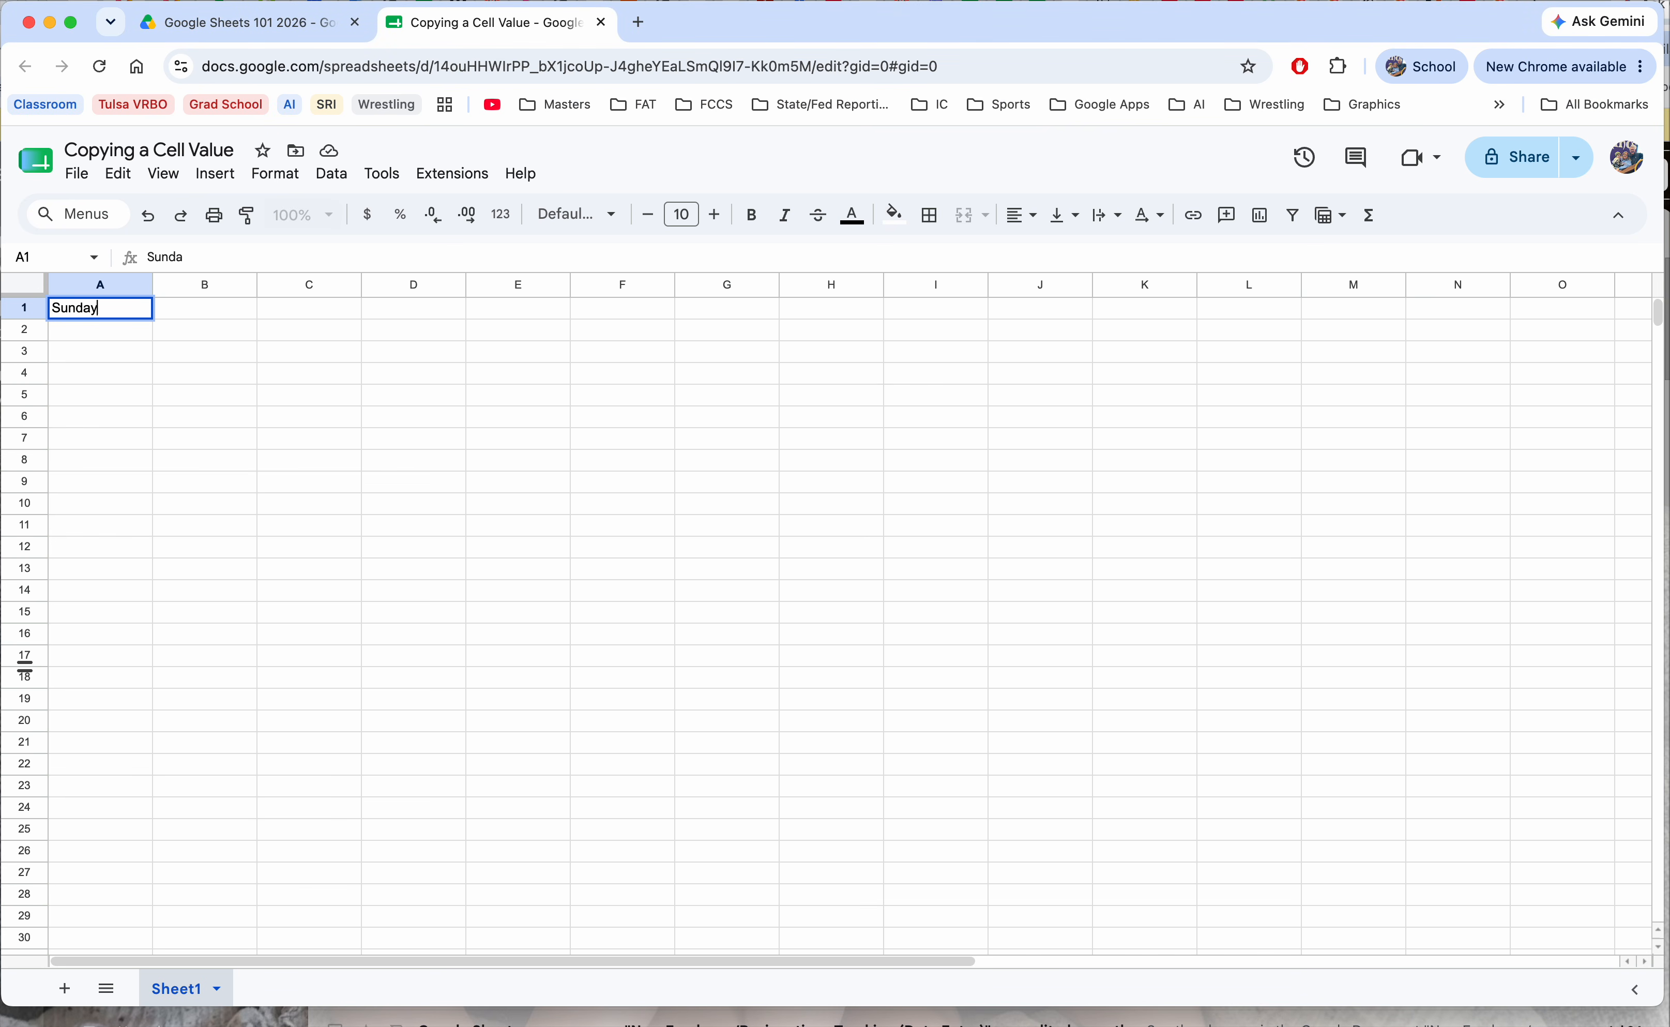
key(Return)
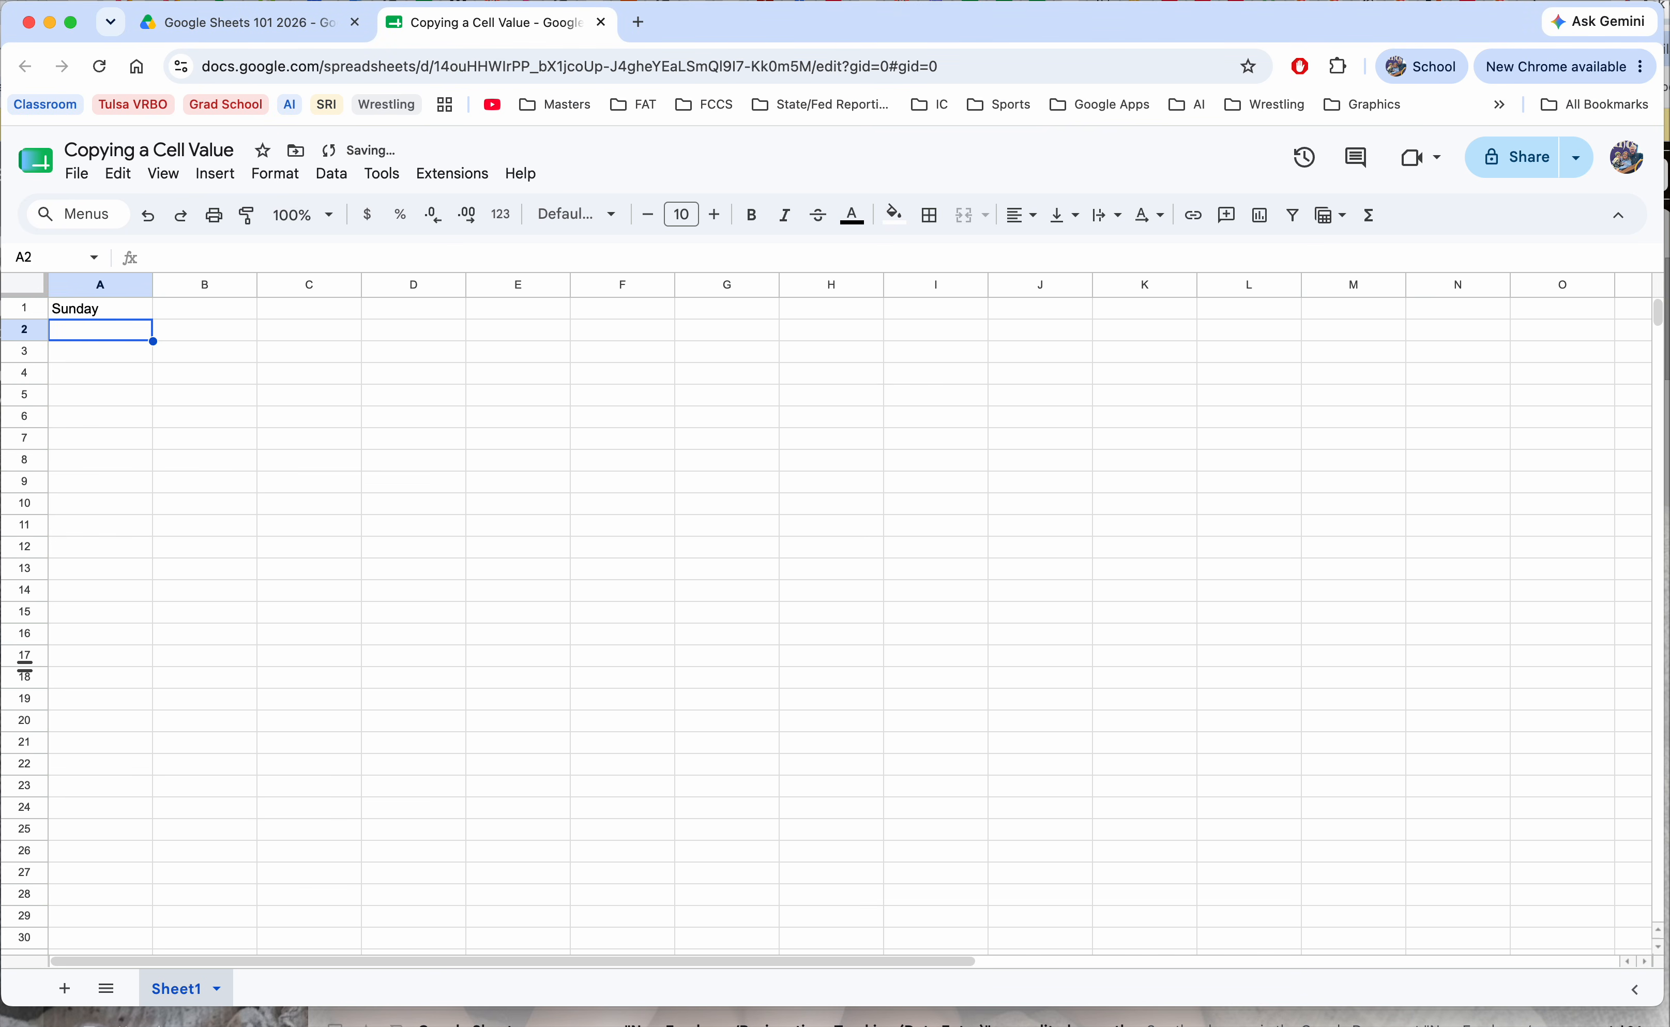
click(107, 309)
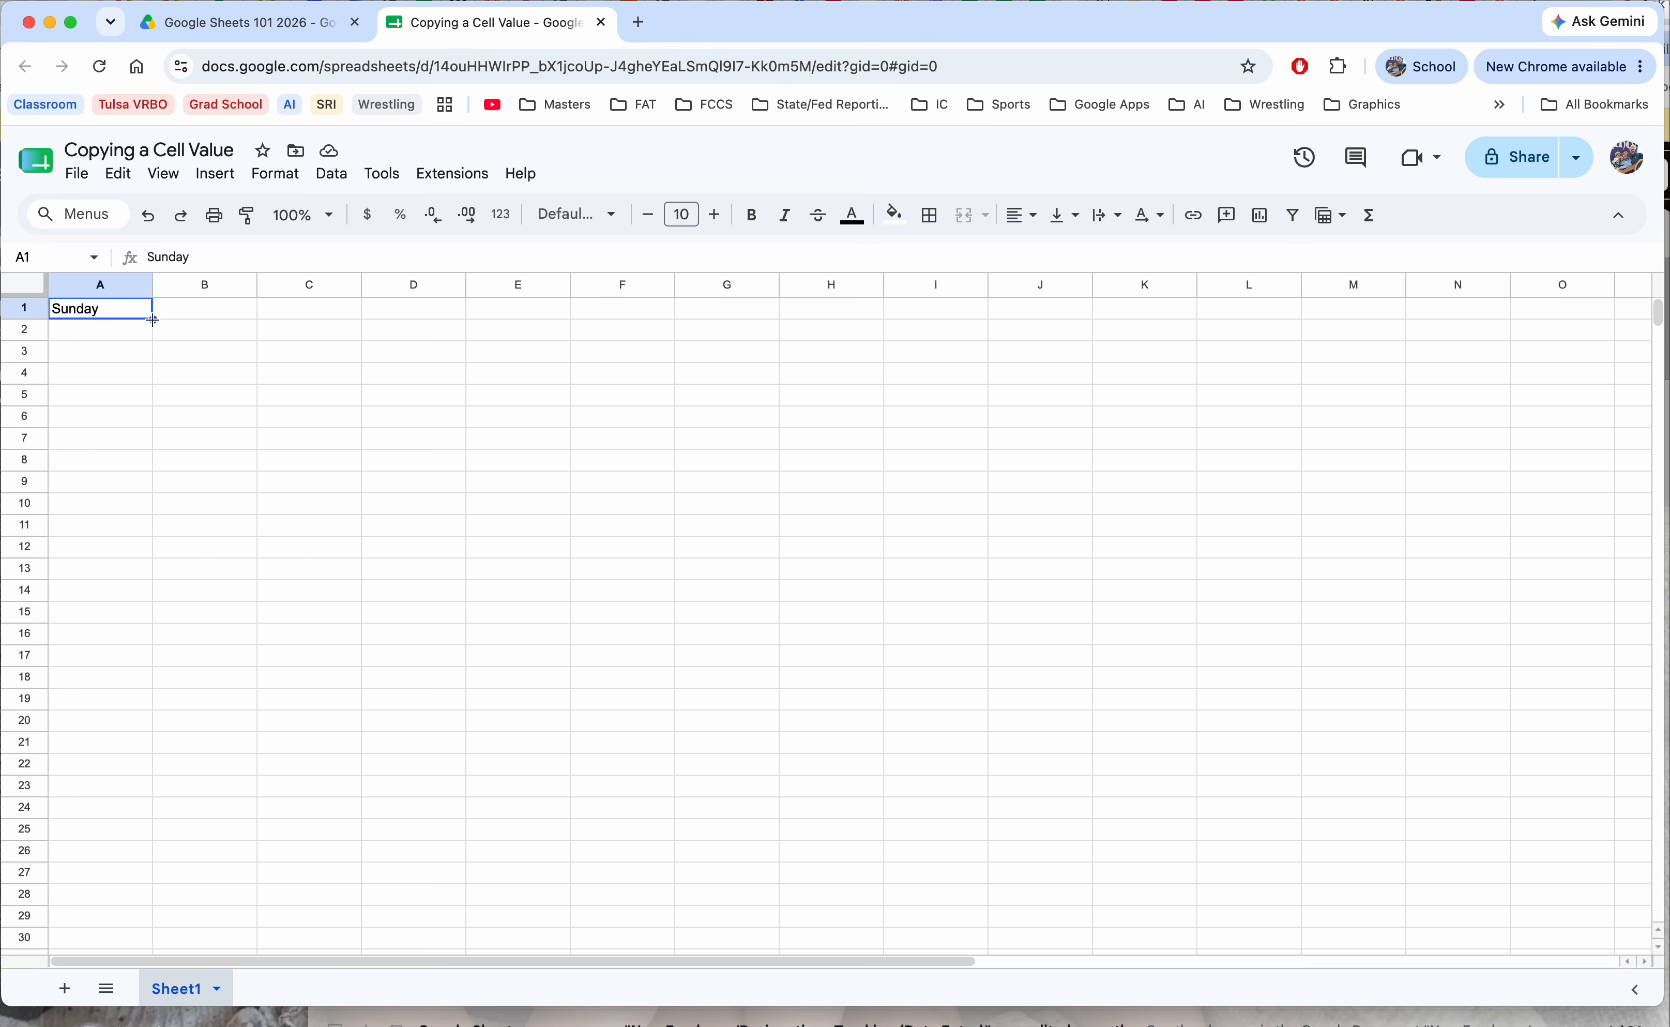
drag(153, 320, 146, 749)
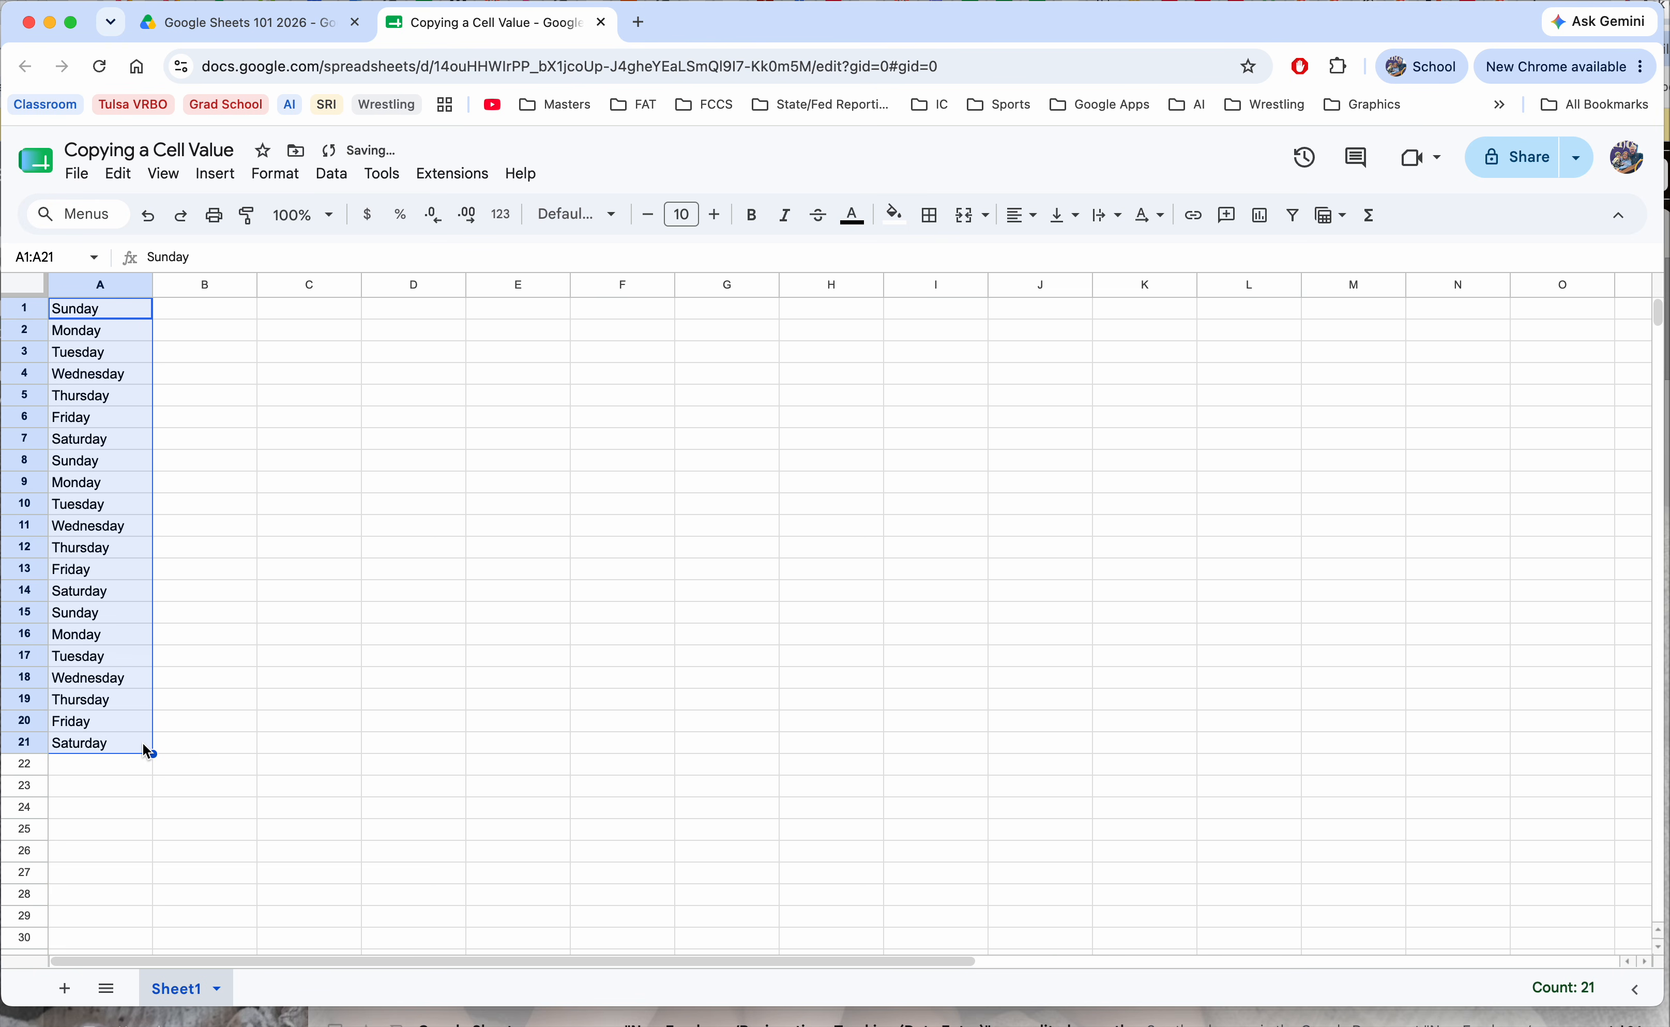
click(135, 316)
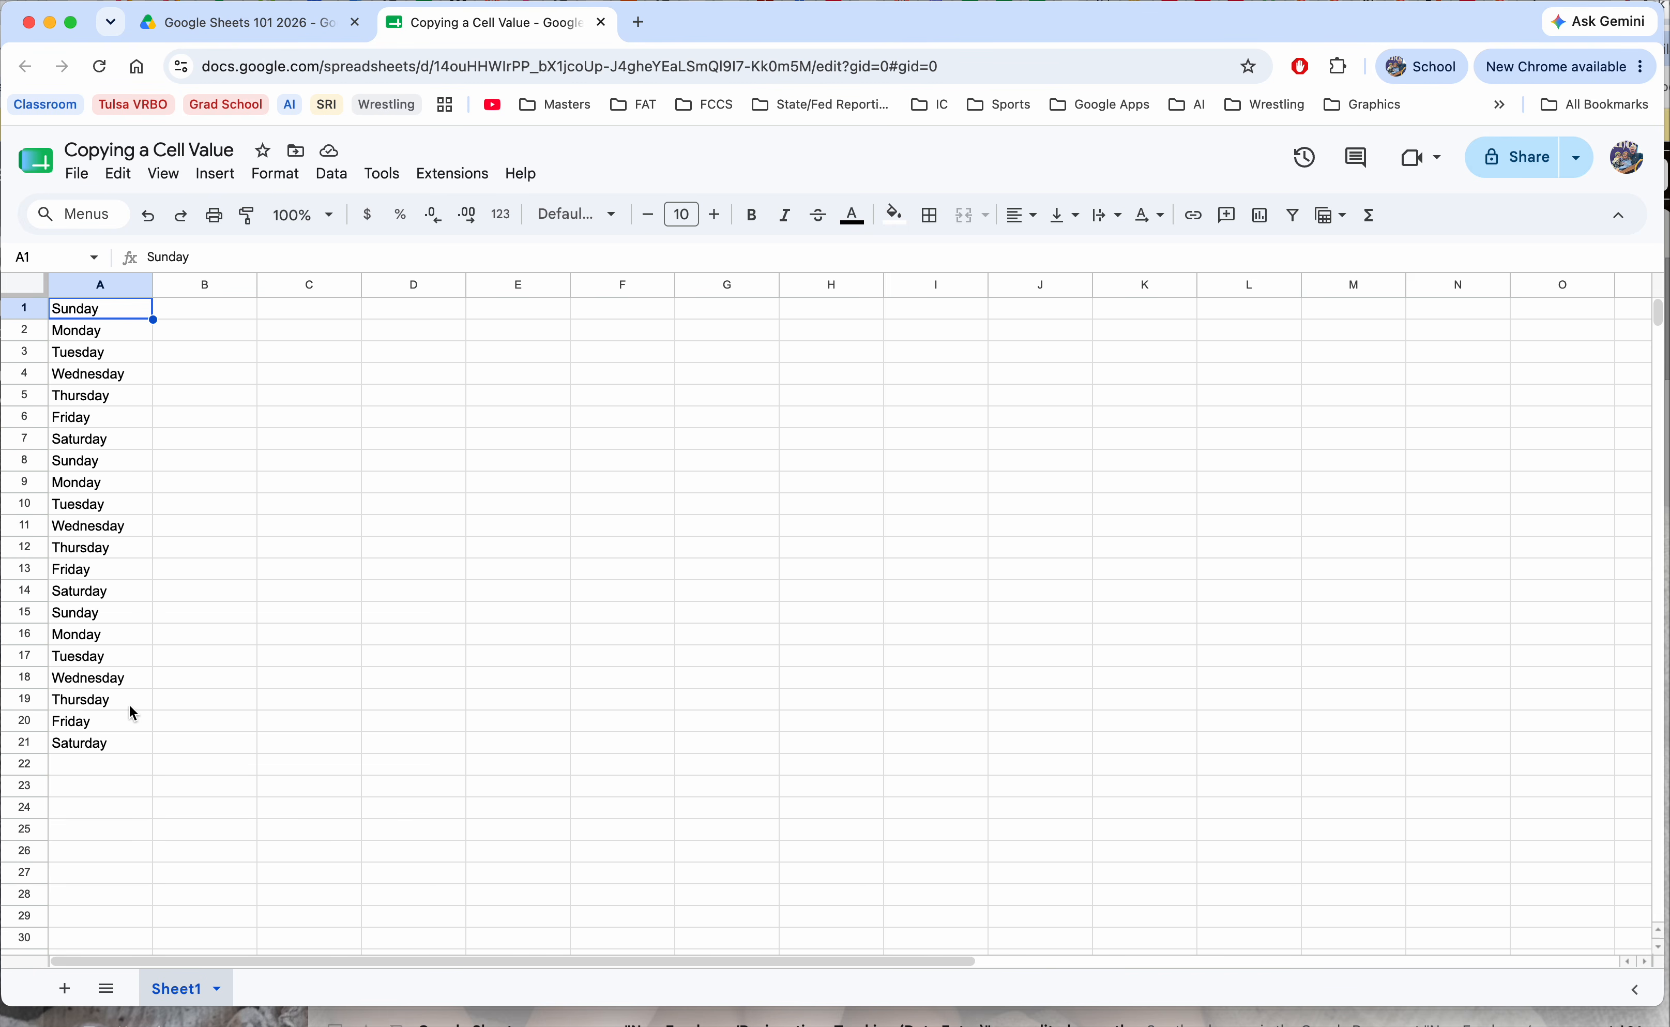
- Enter 12:00 am in B1 and autofill the hourly time series down through B25
click(191, 312)
text(1)
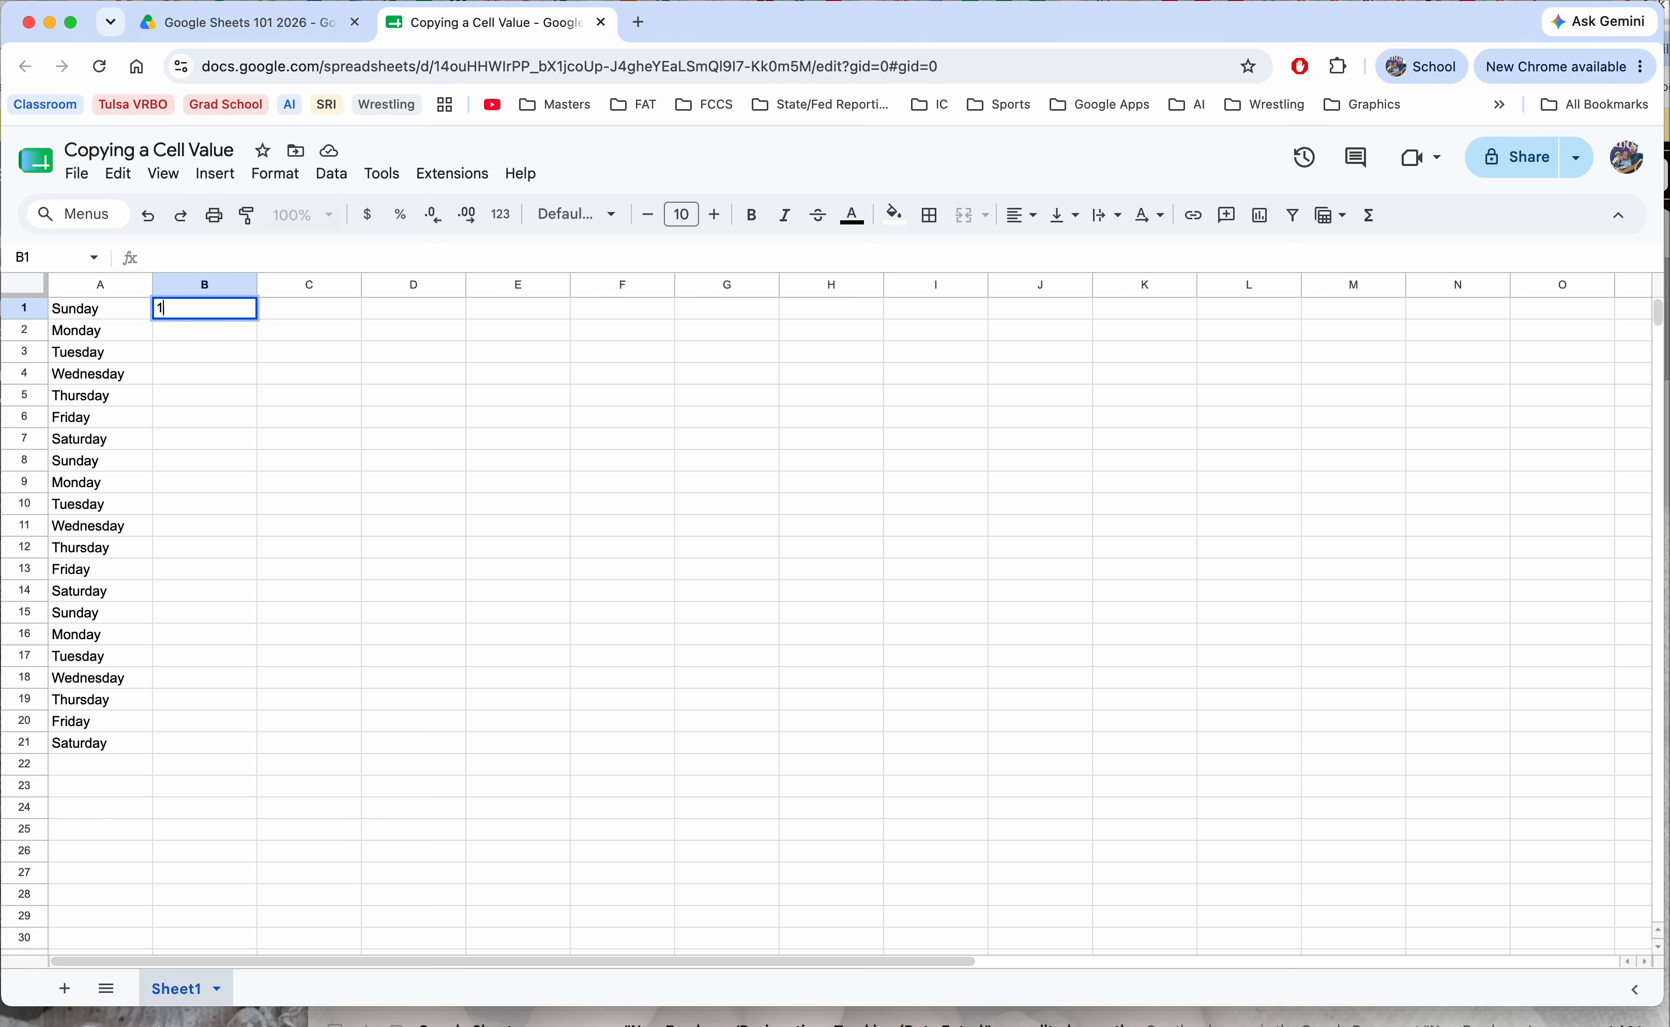
text(2:00 am)
key(Return)
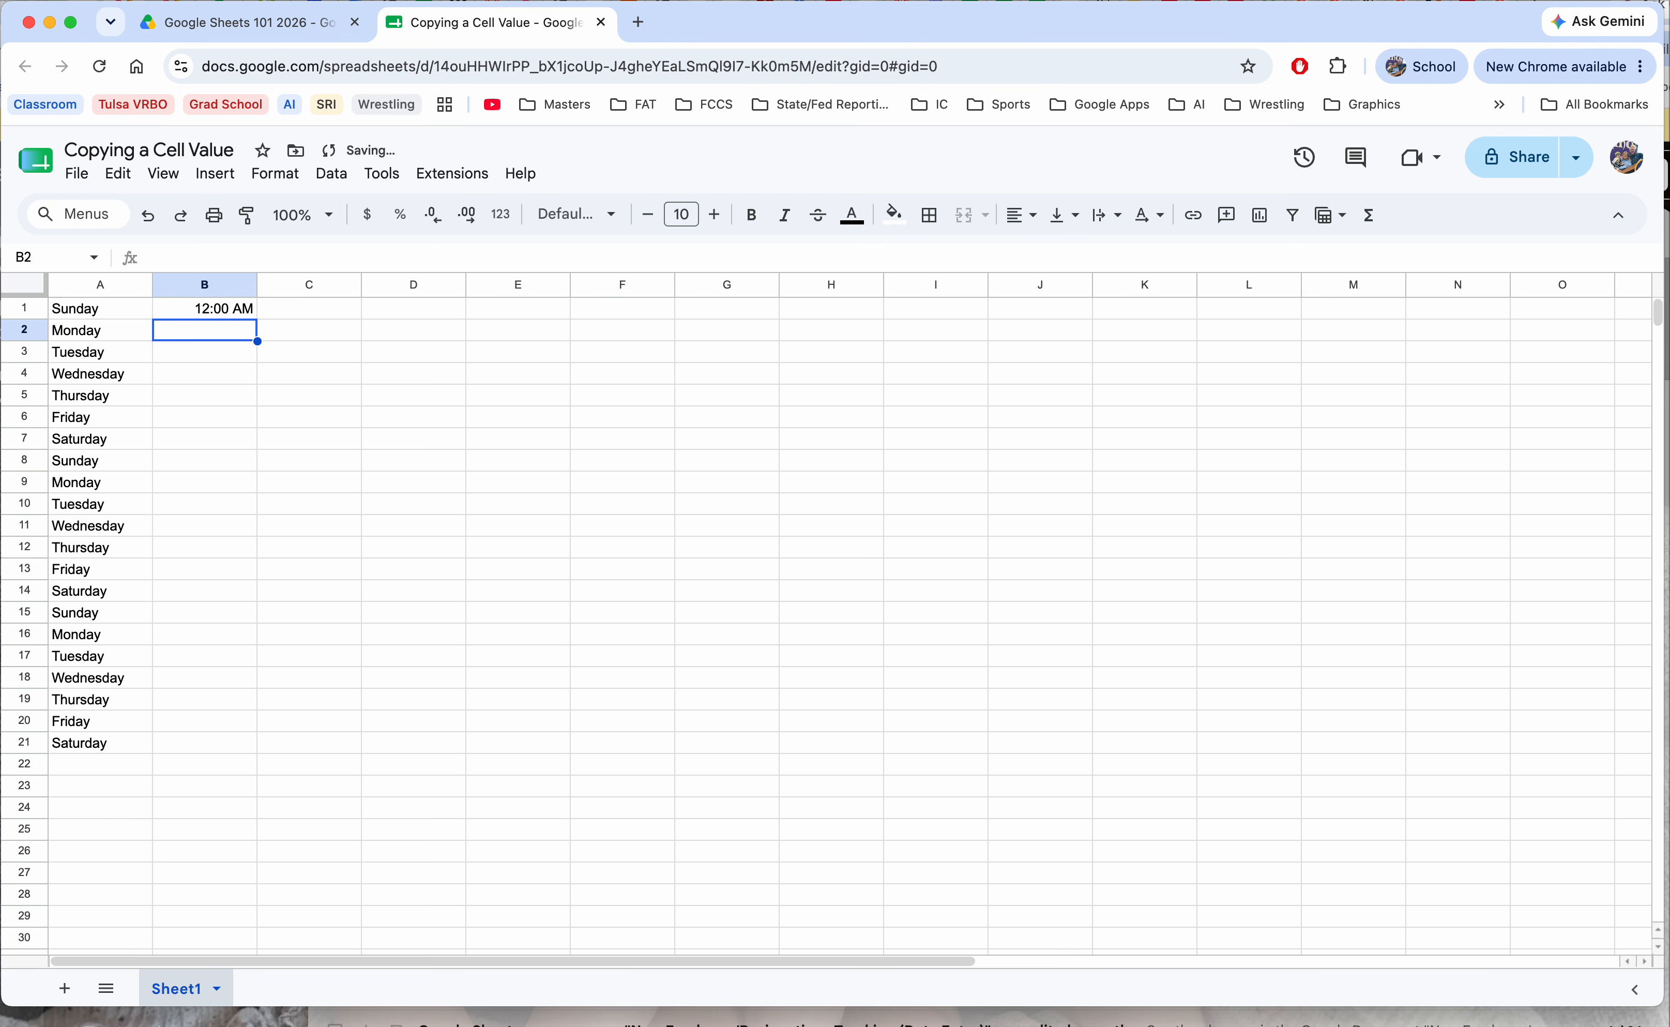
click(241, 310)
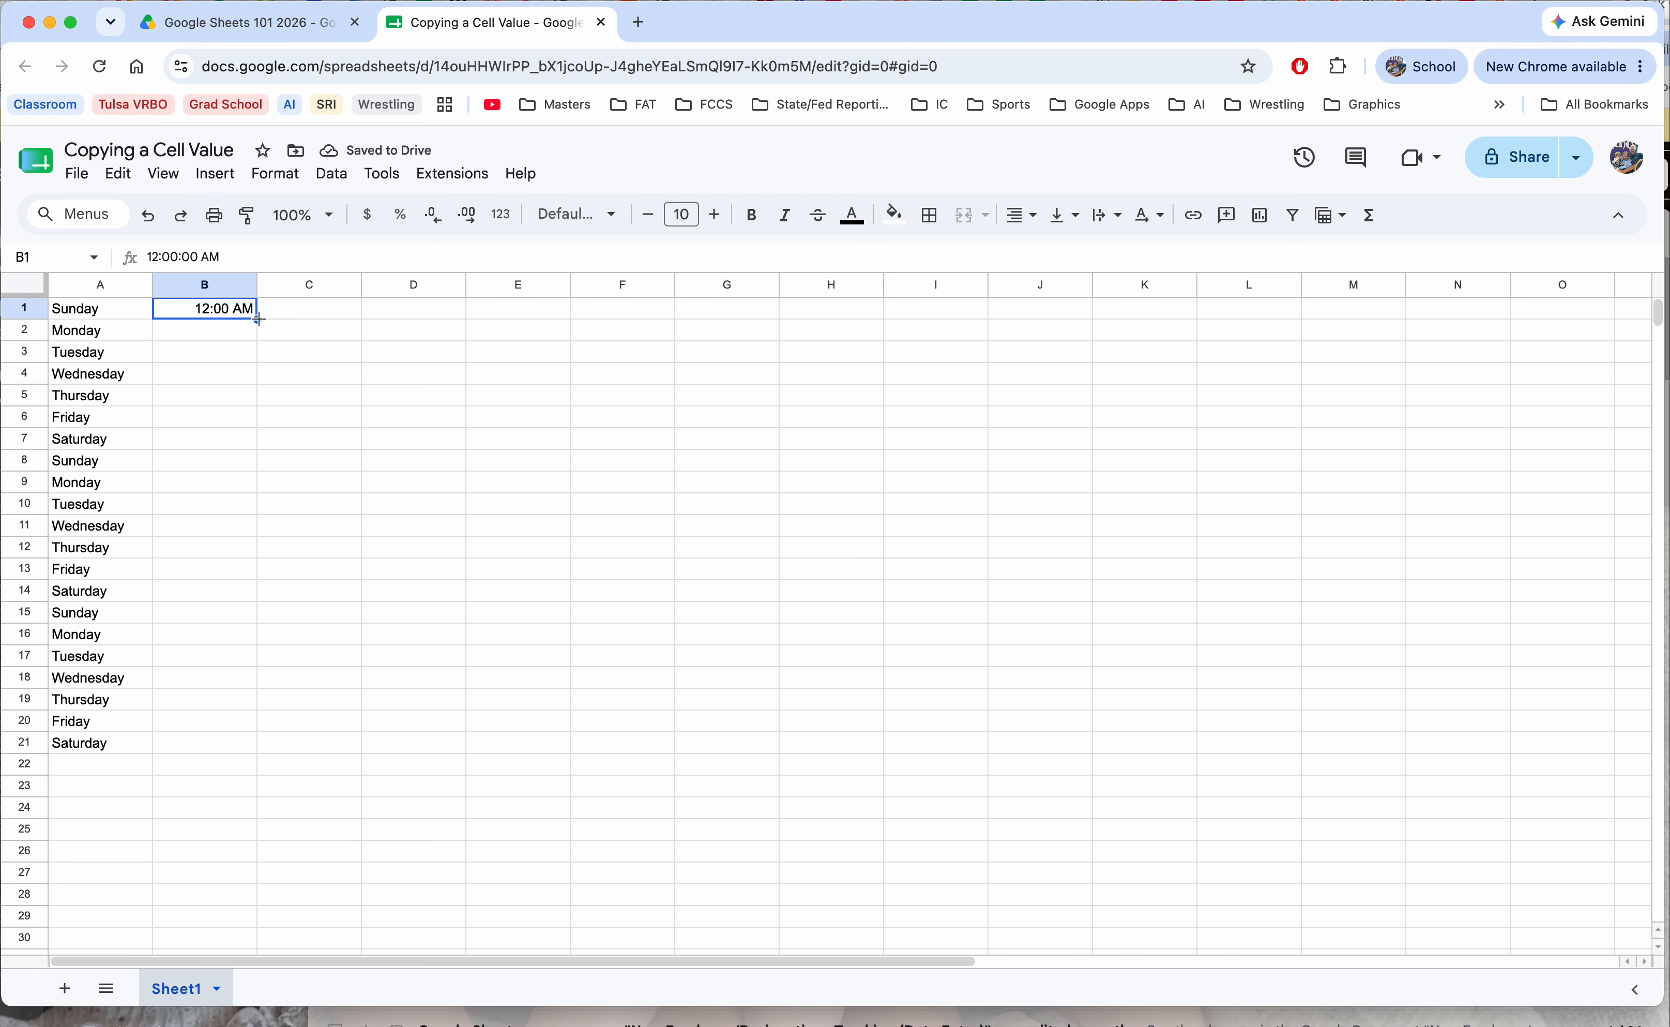
drag(259, 320, 224, 827)
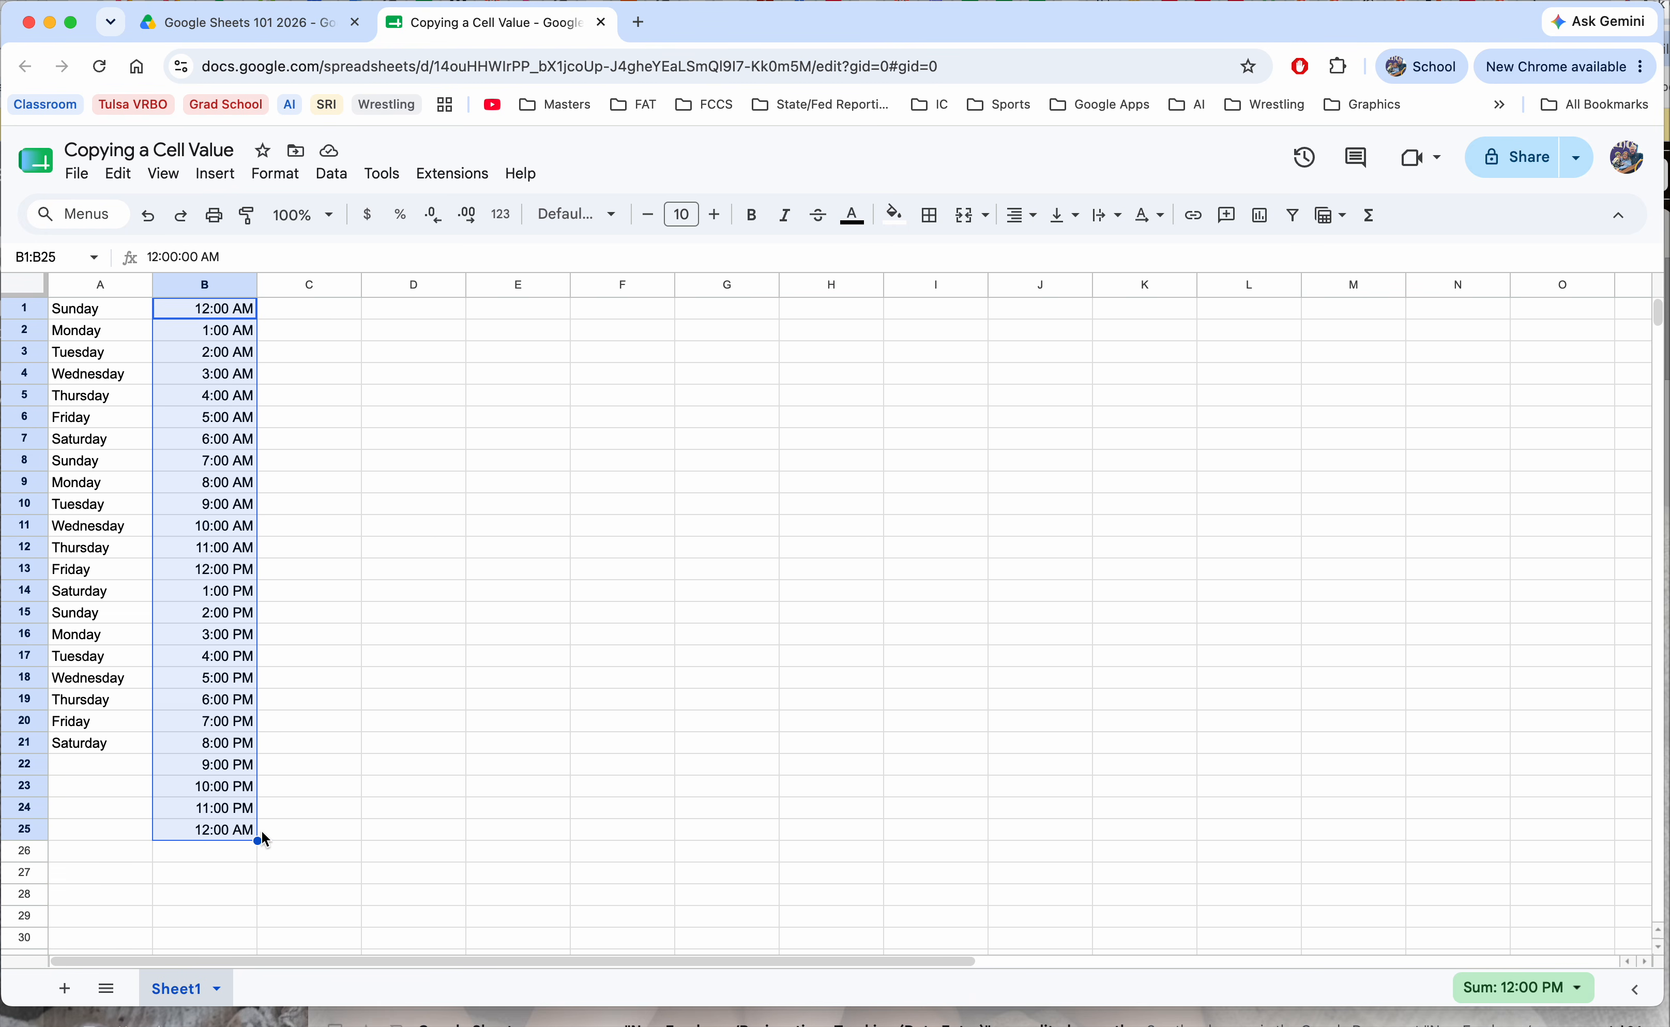
- Enter 2 in C1 and 4 in C2, and autofill the even-number pattern down through C50
click(305, 312)
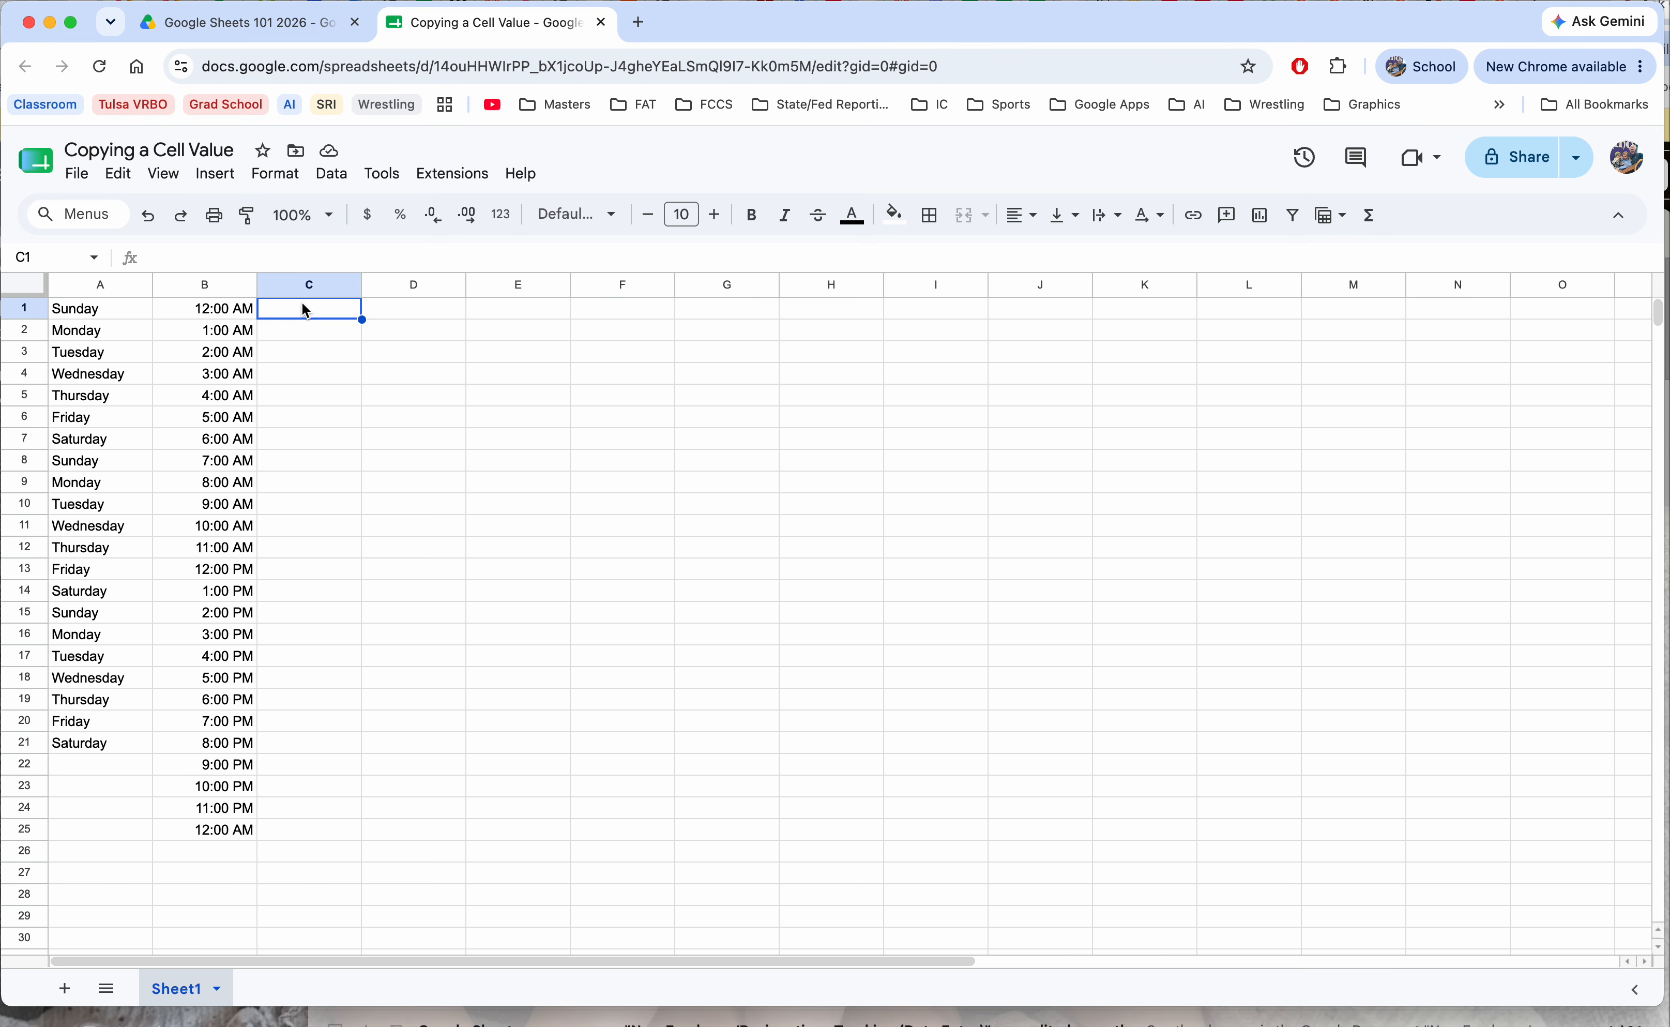
text(2)
key(Return)
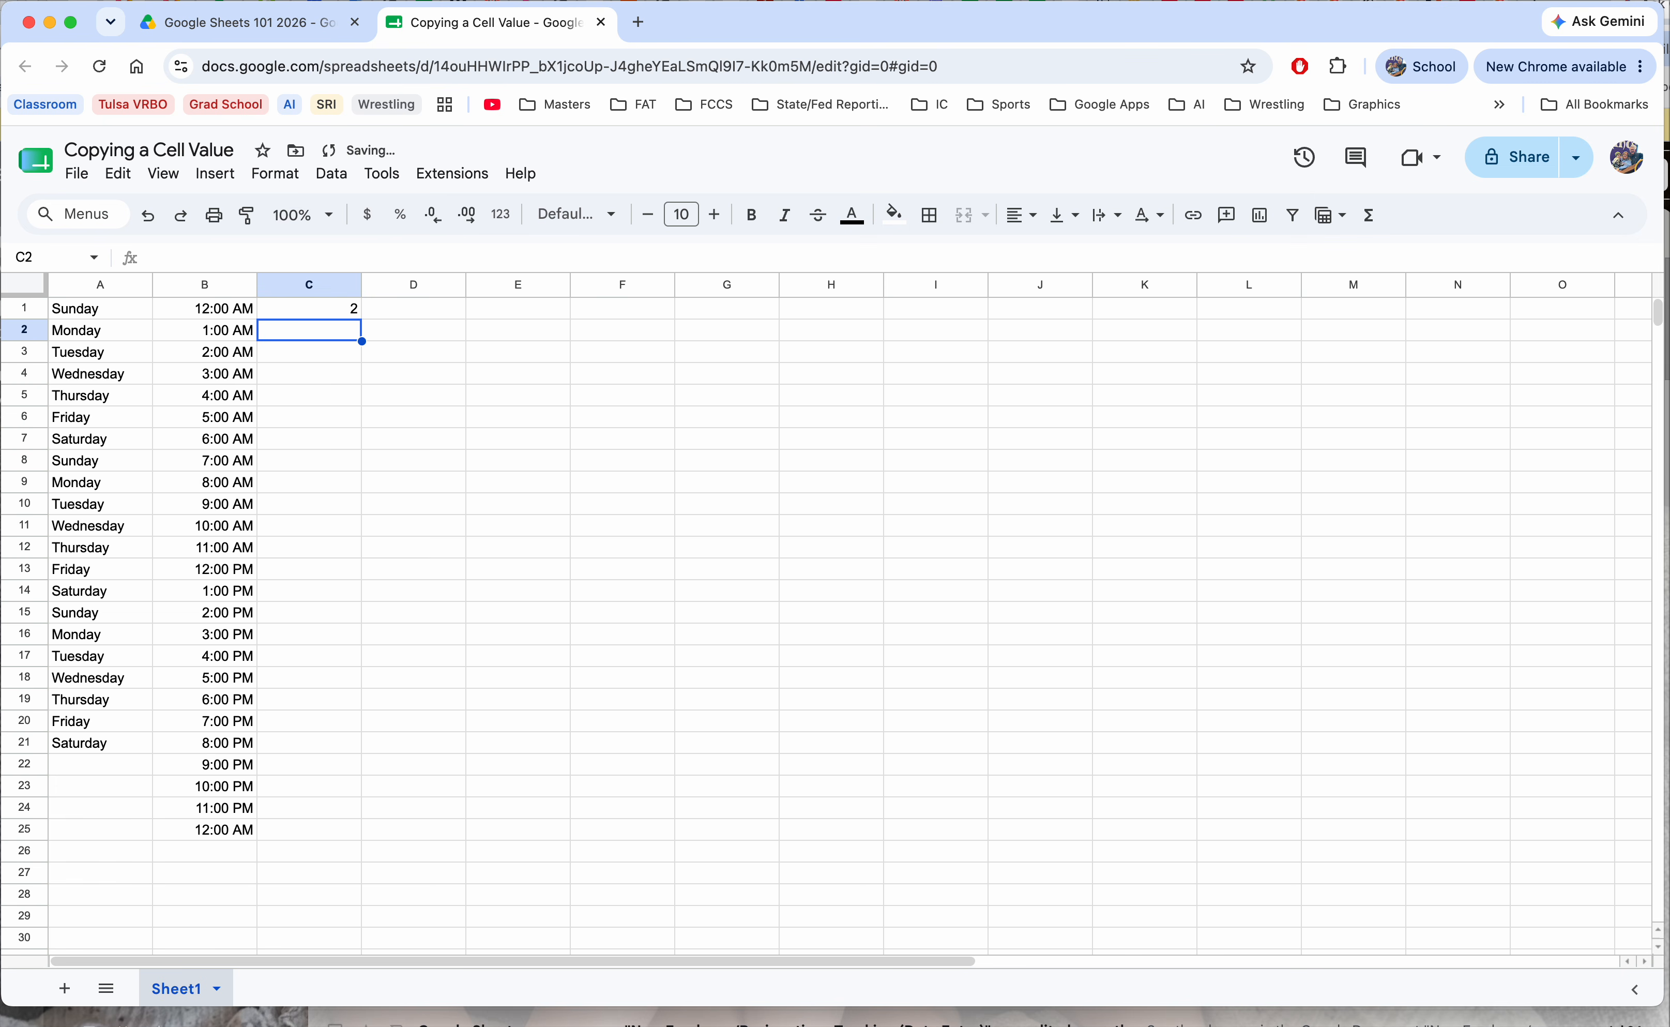
text(4)
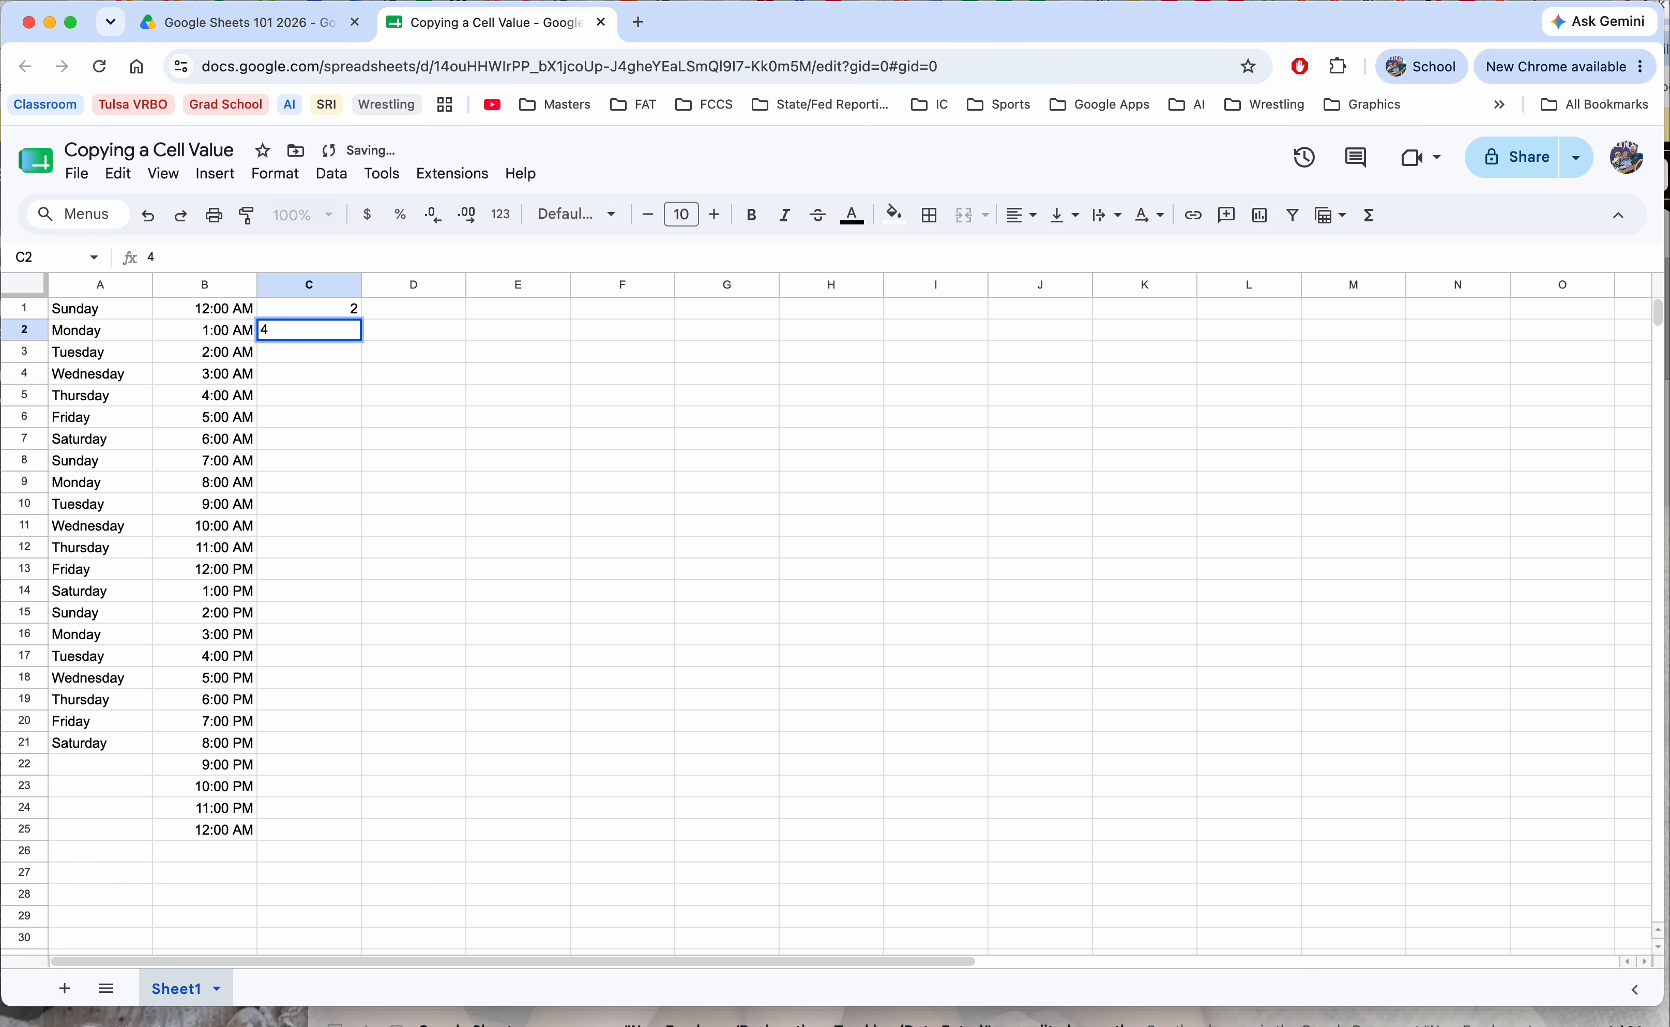
key(Return)
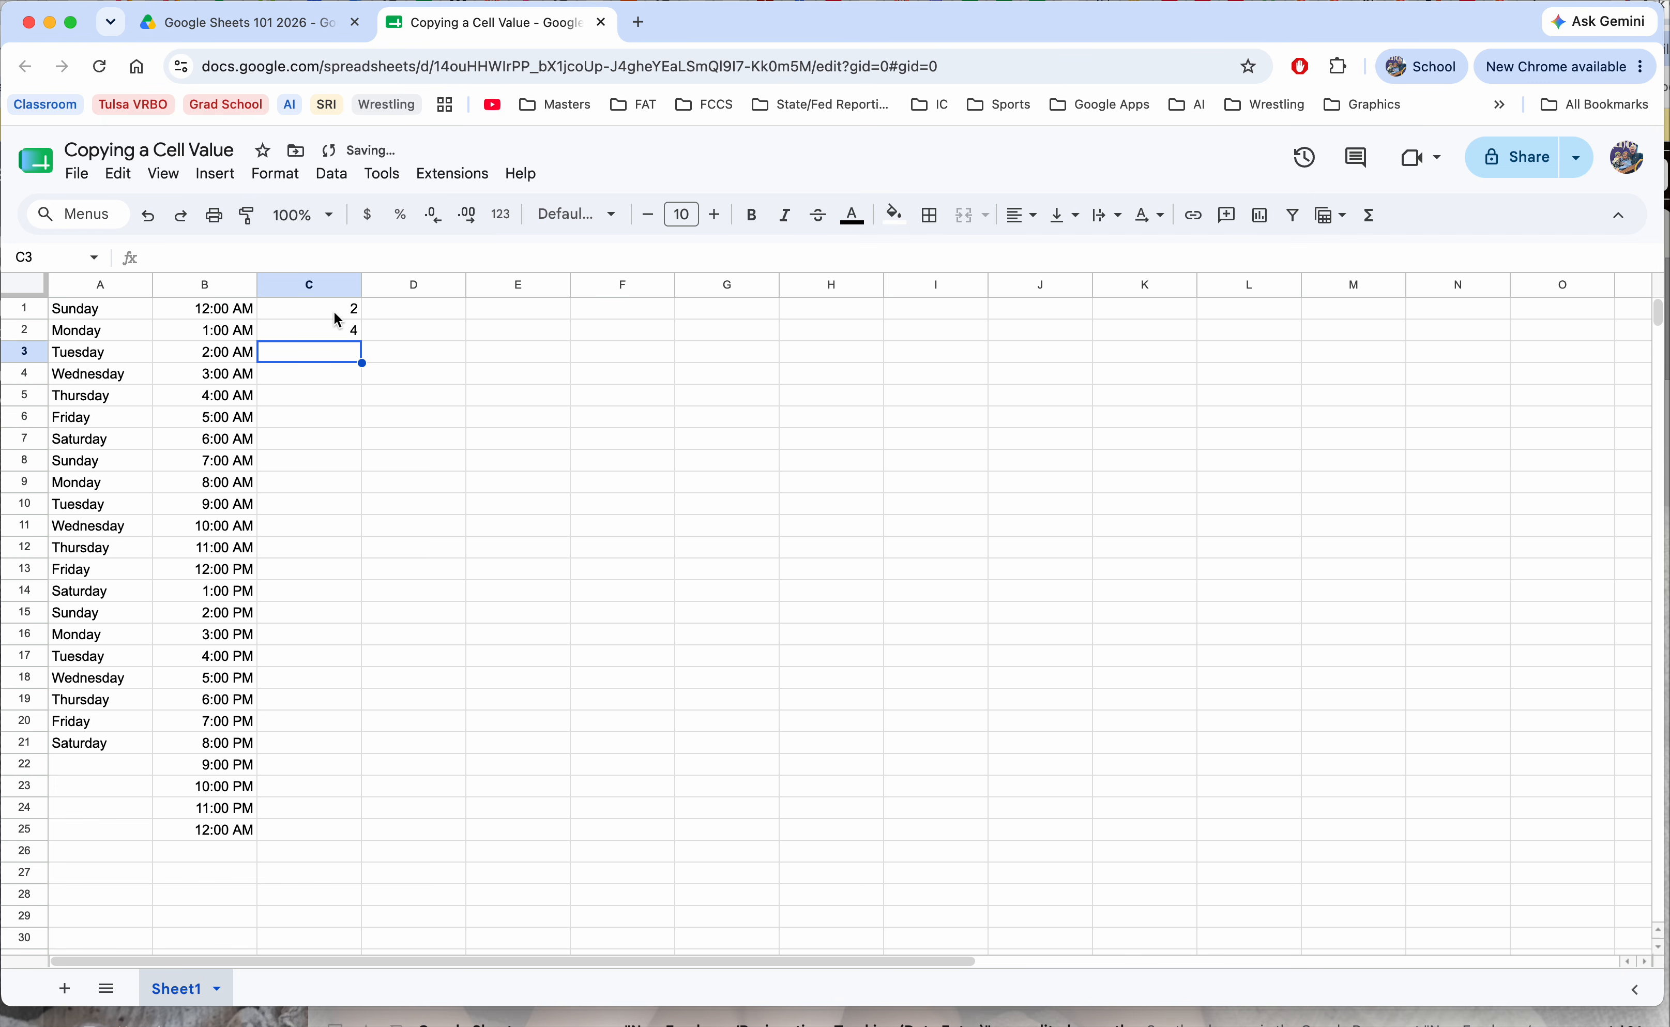
drag(330, 308, 330, 329)
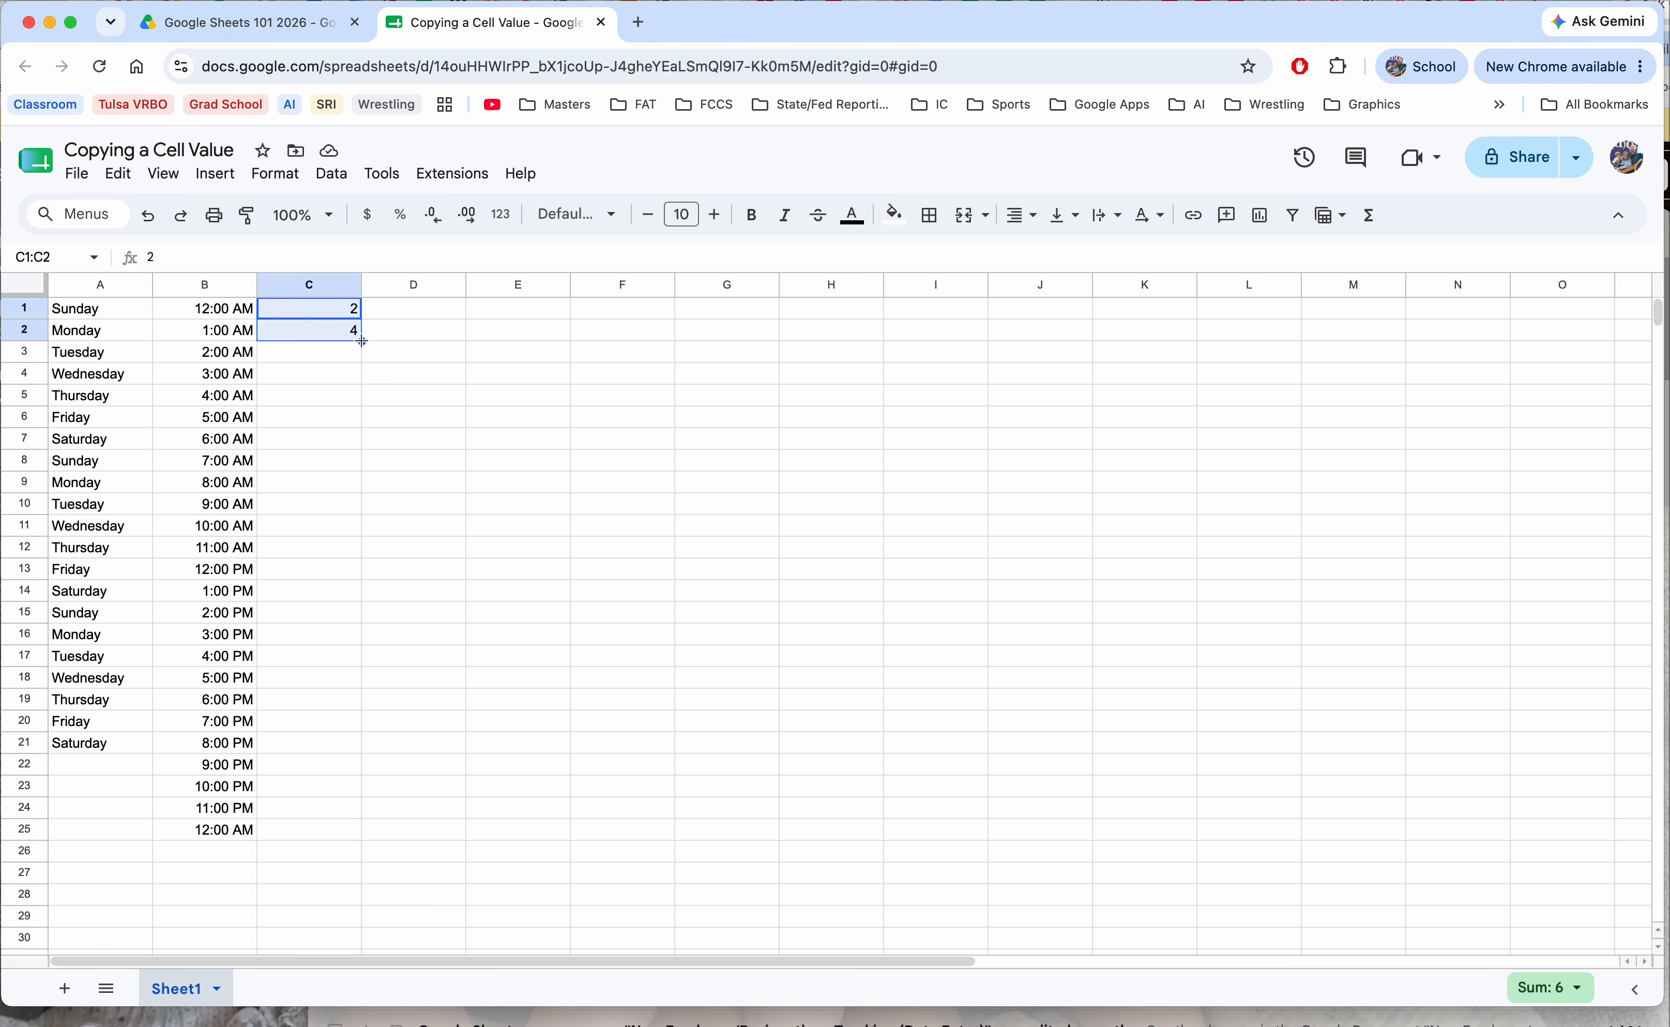
drag(362, 341, 347, 880)
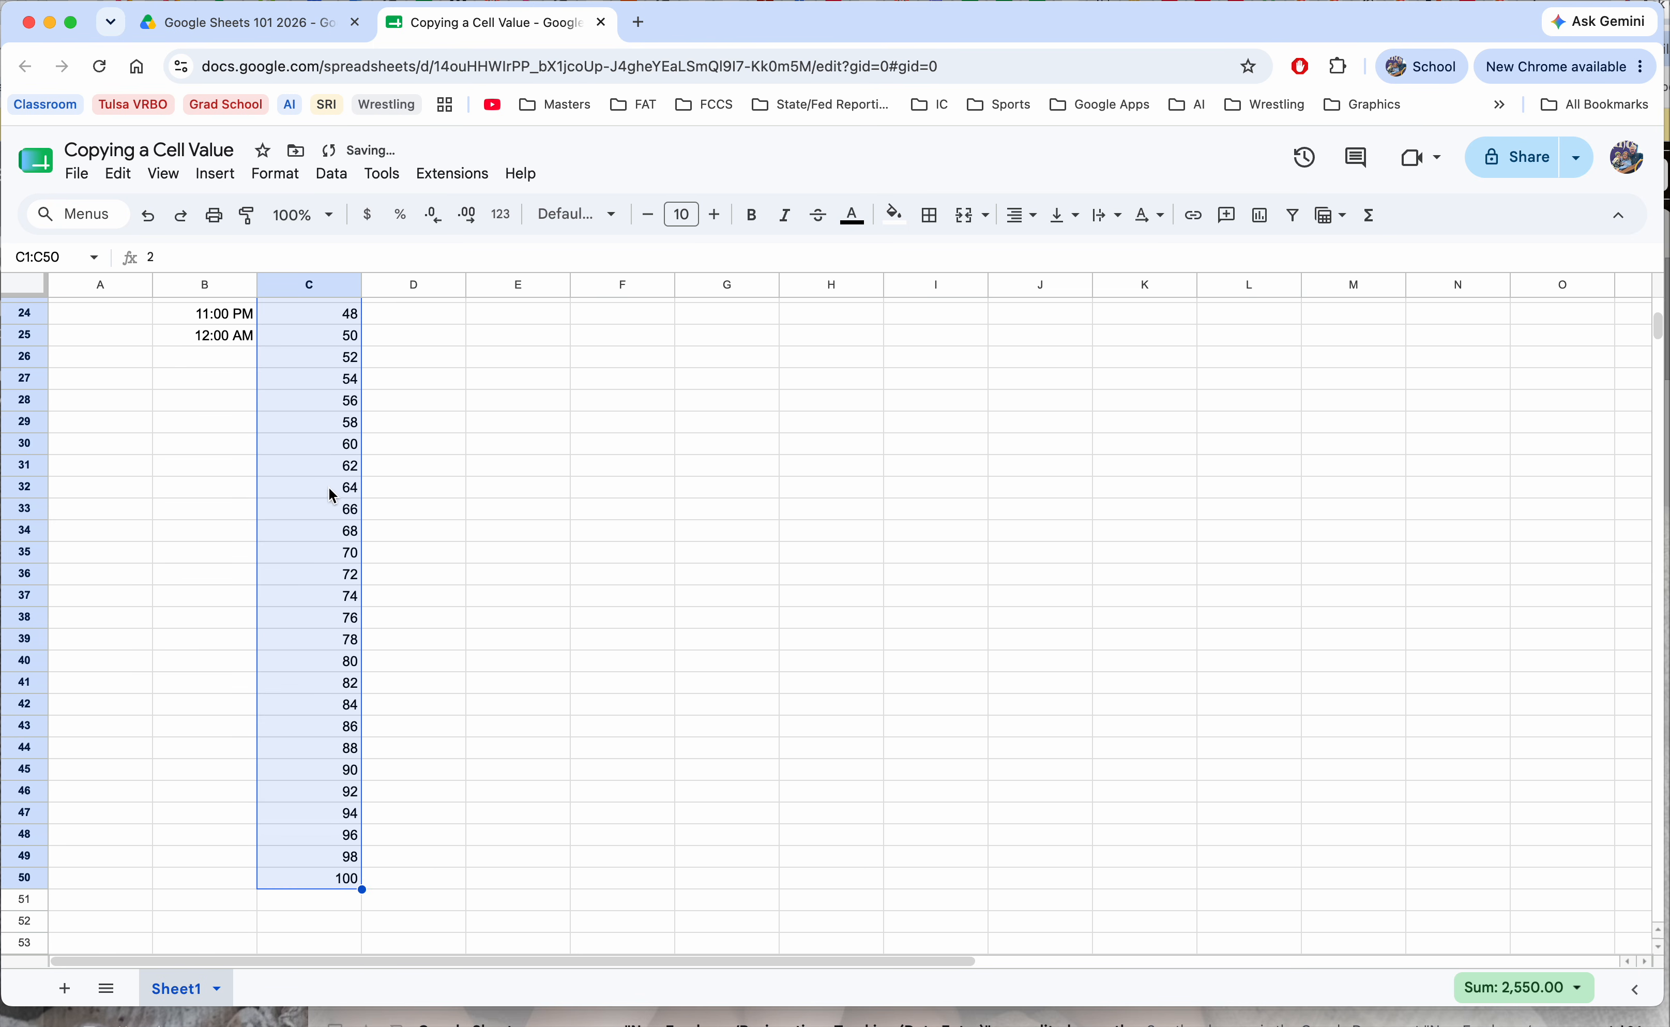
scroll(333, 458, up, 10)
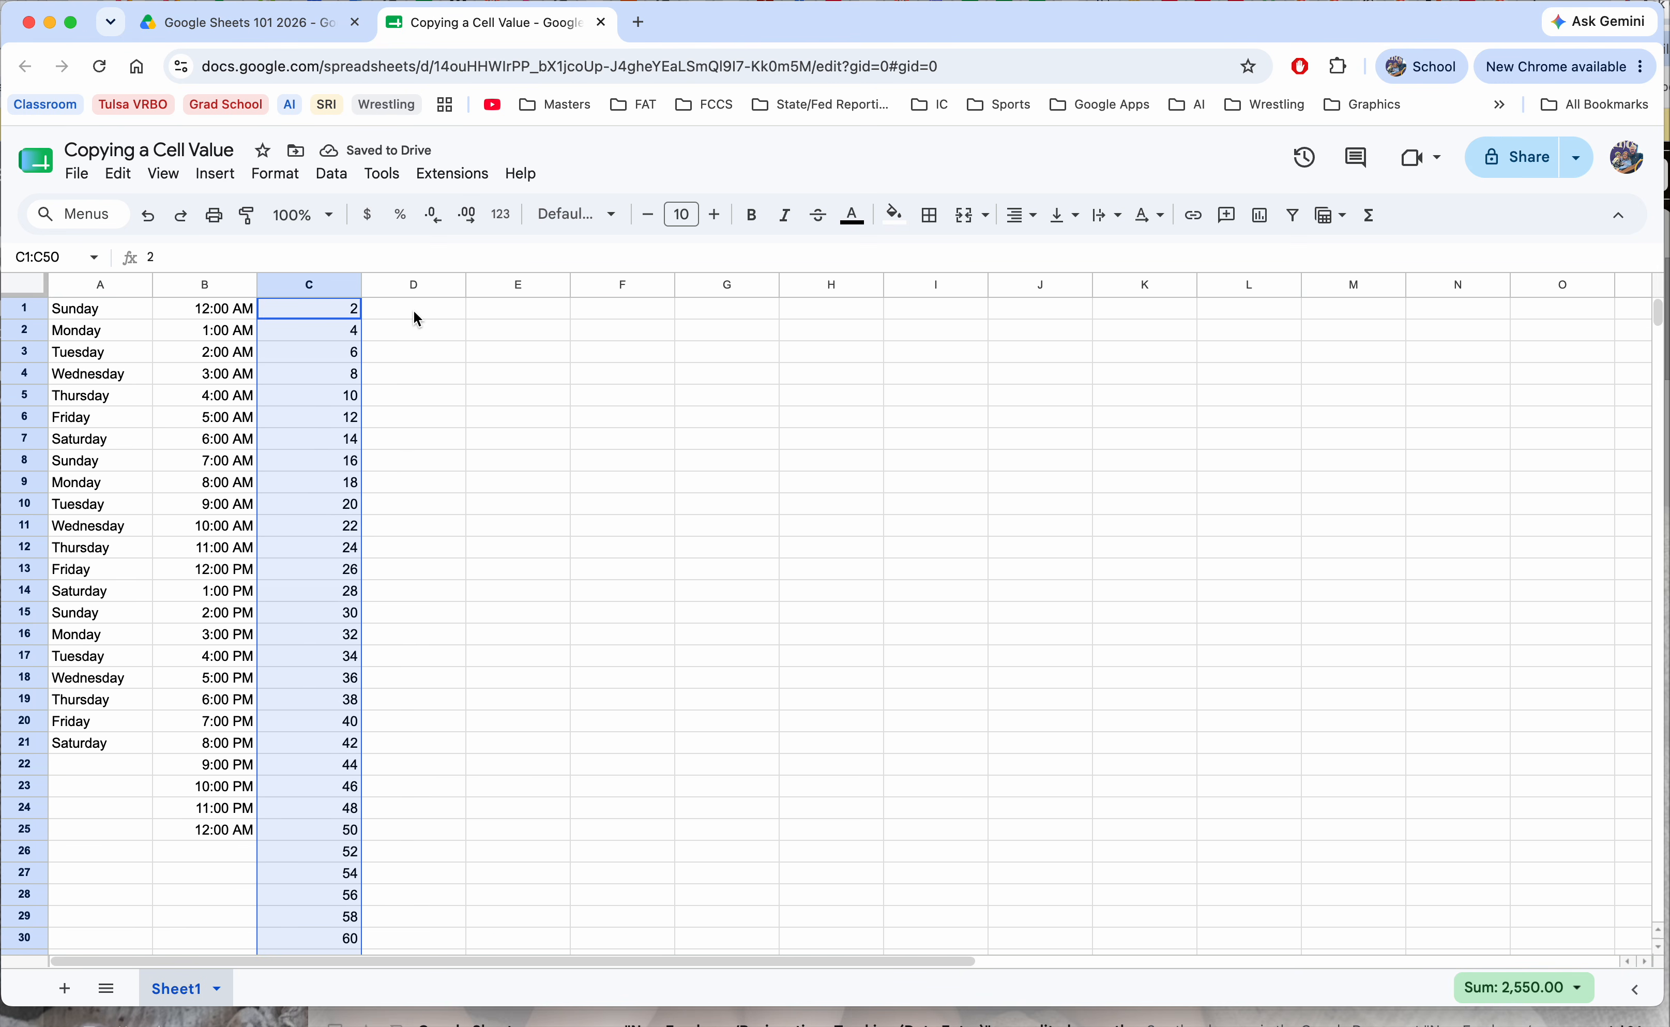
- Enter the dates July 1, 2025 in D1 and July 1, 2026 in E1
click(407, 311)
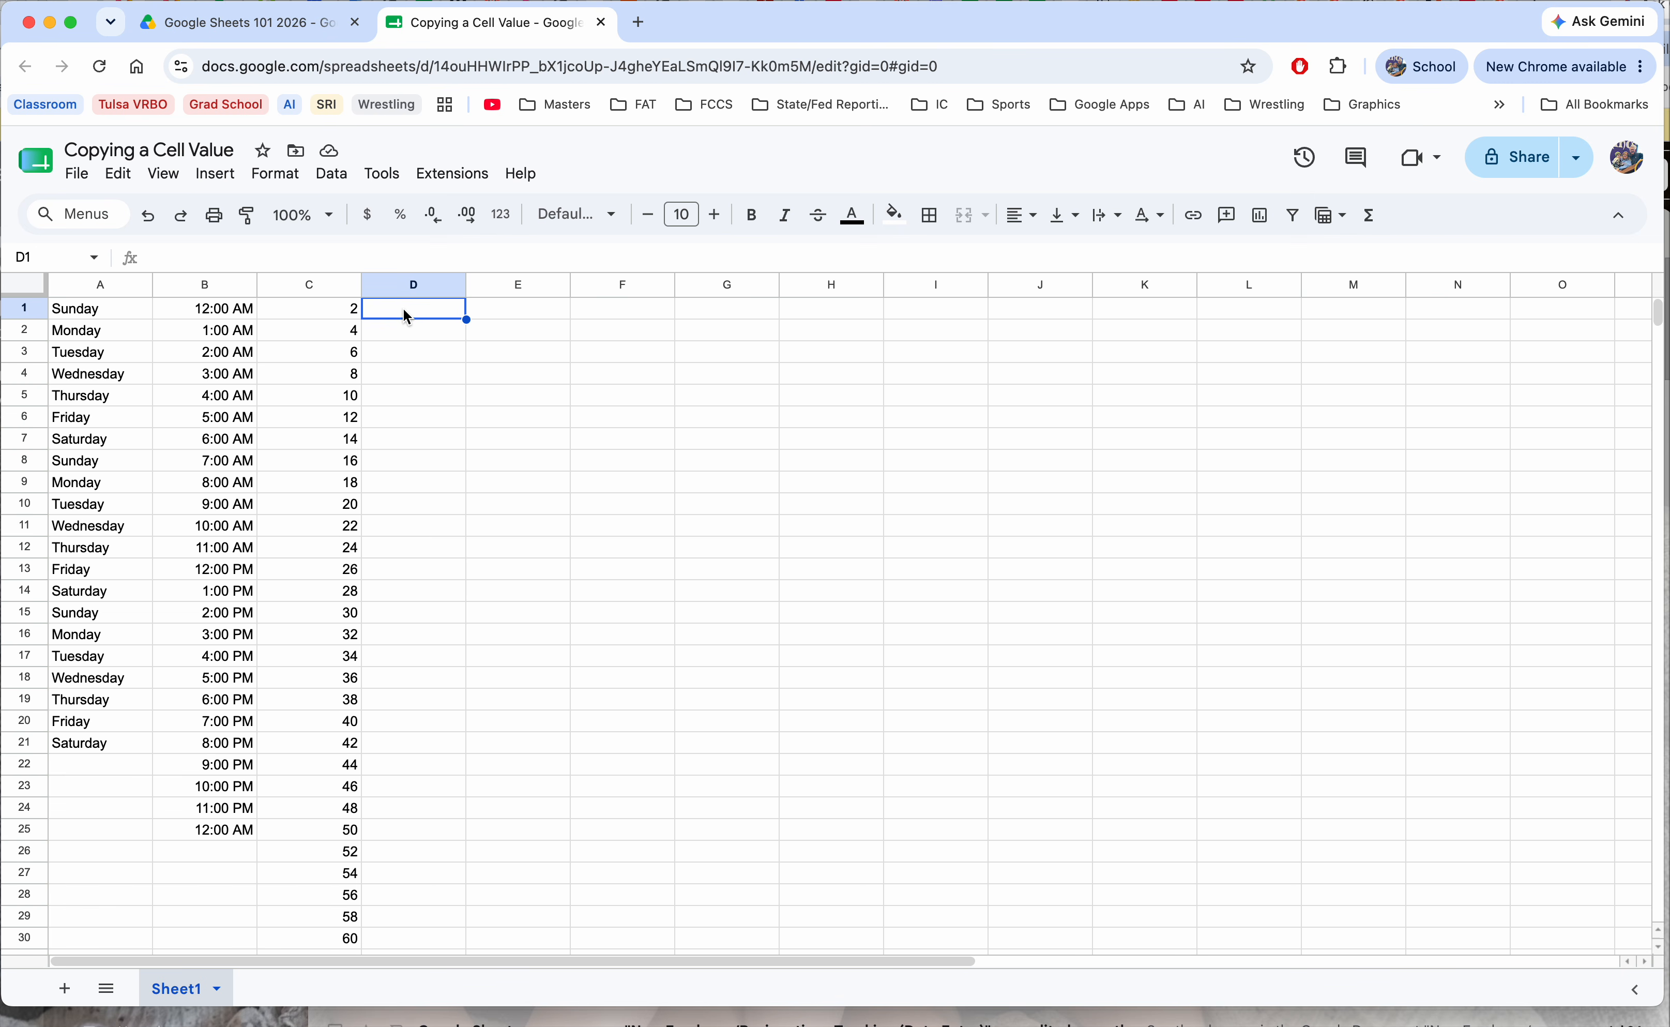
text(July)
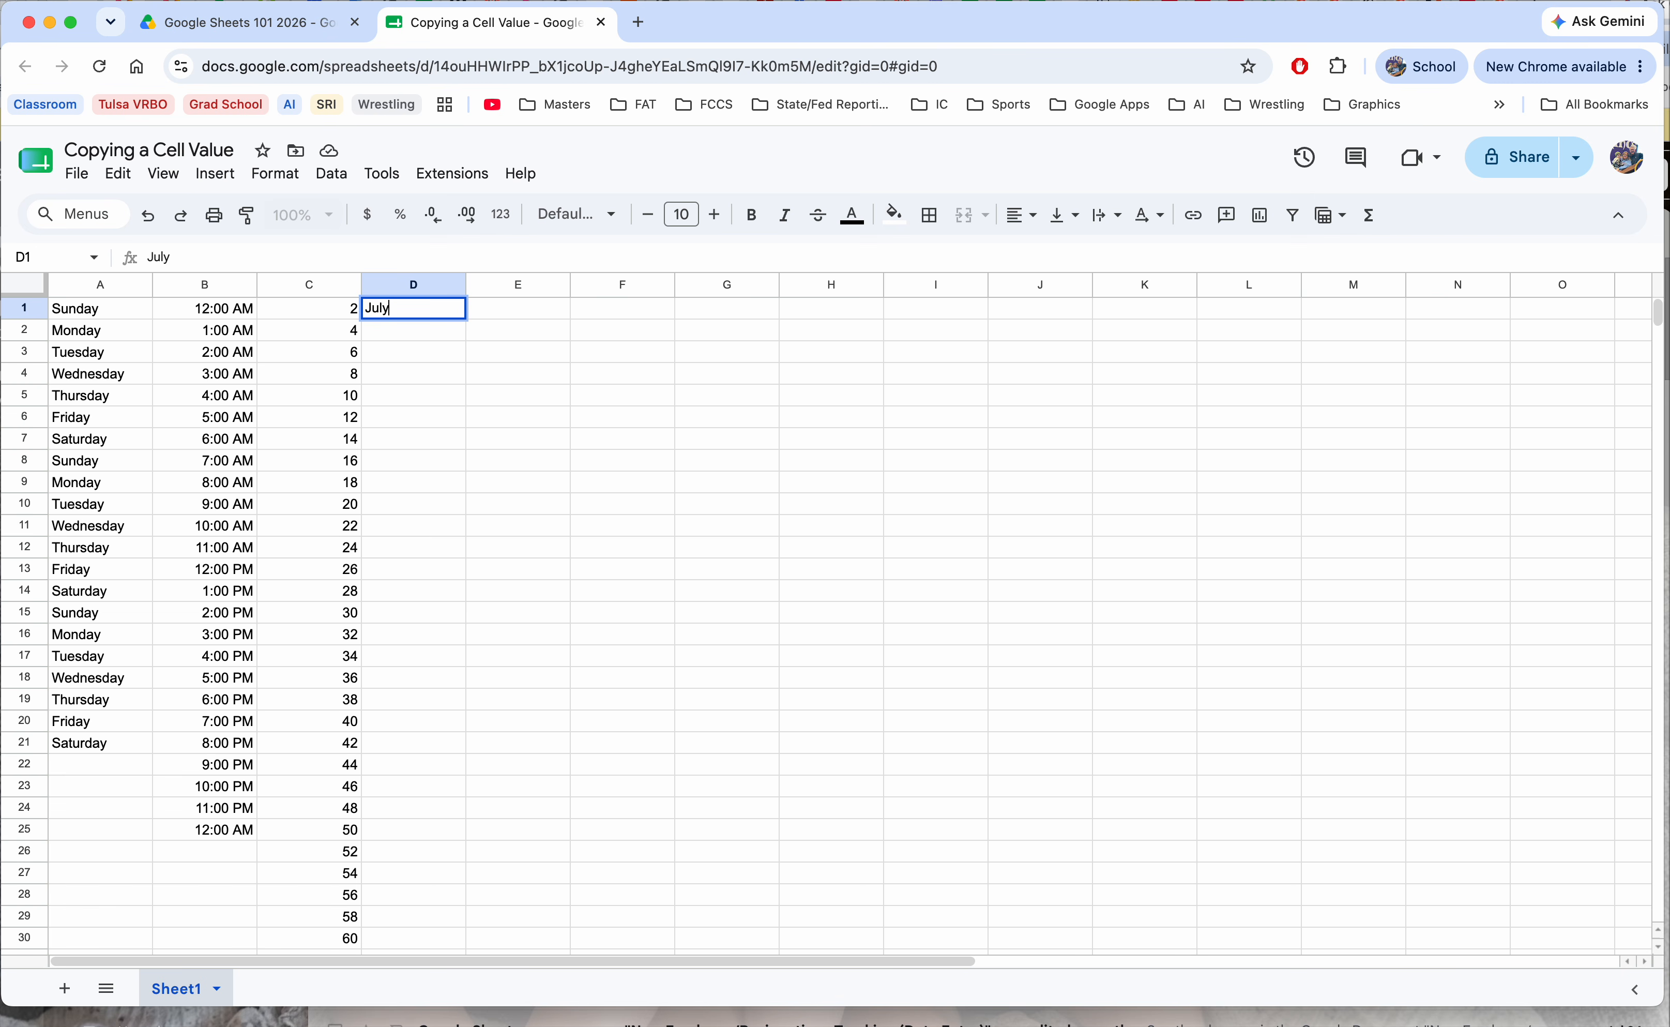
text( 1, 2025)
key(Tab)
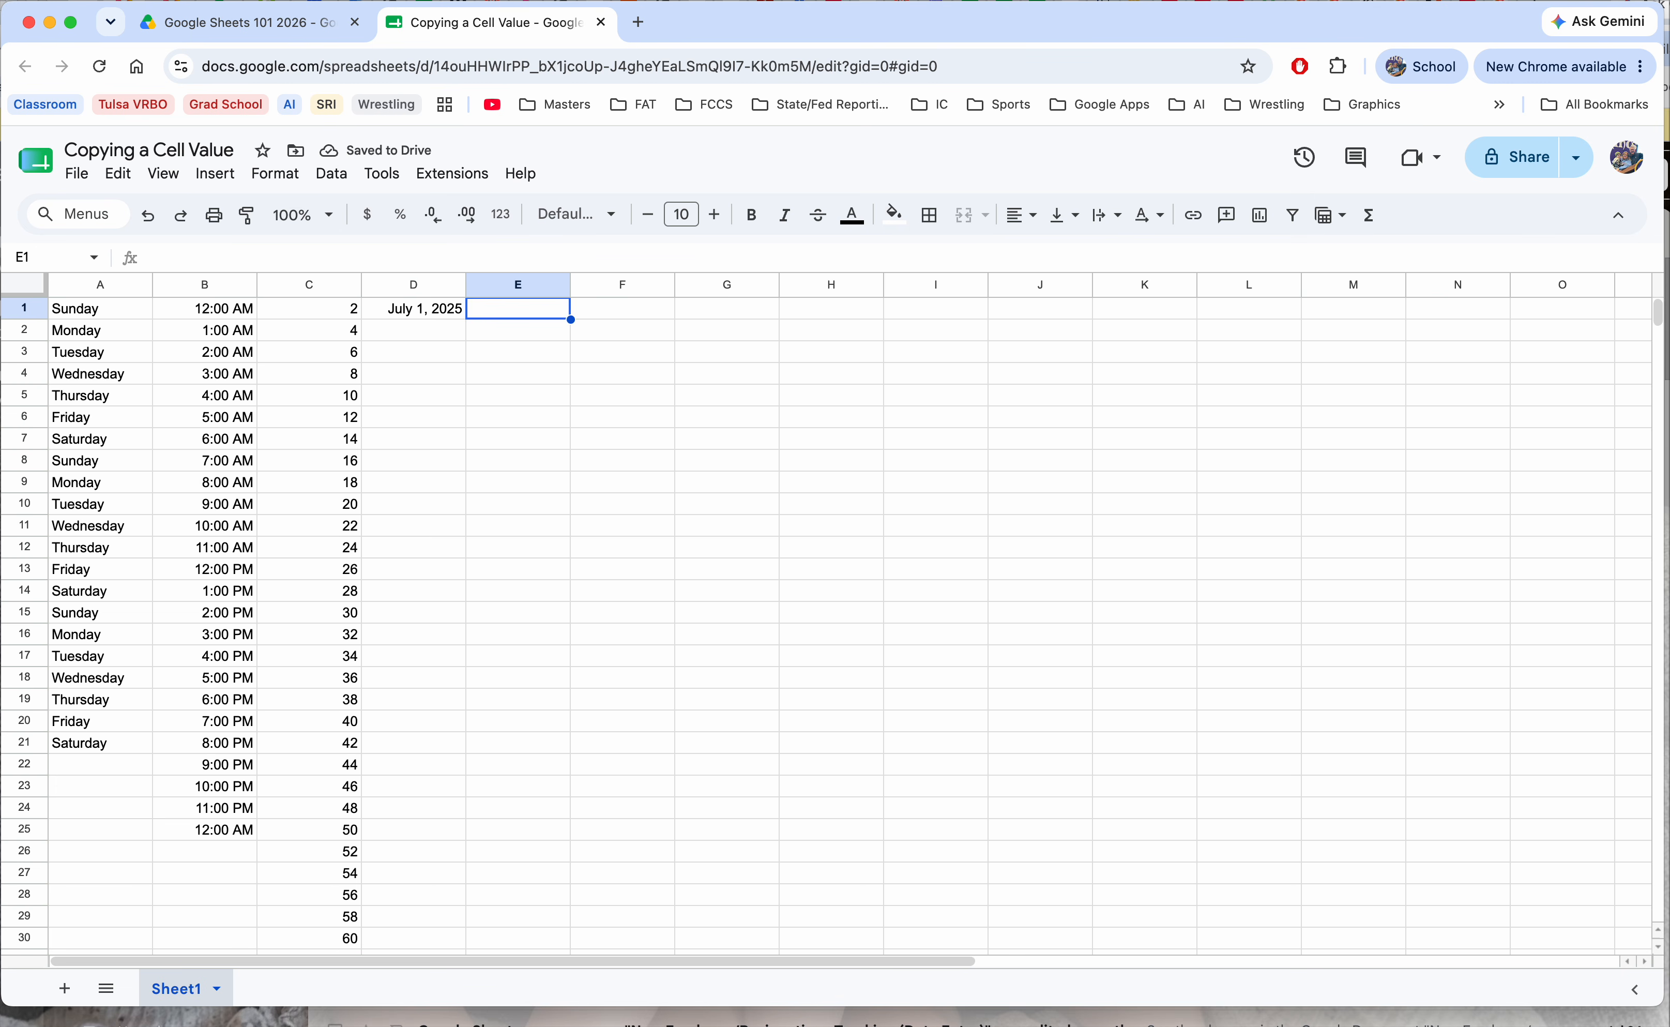
text(July)
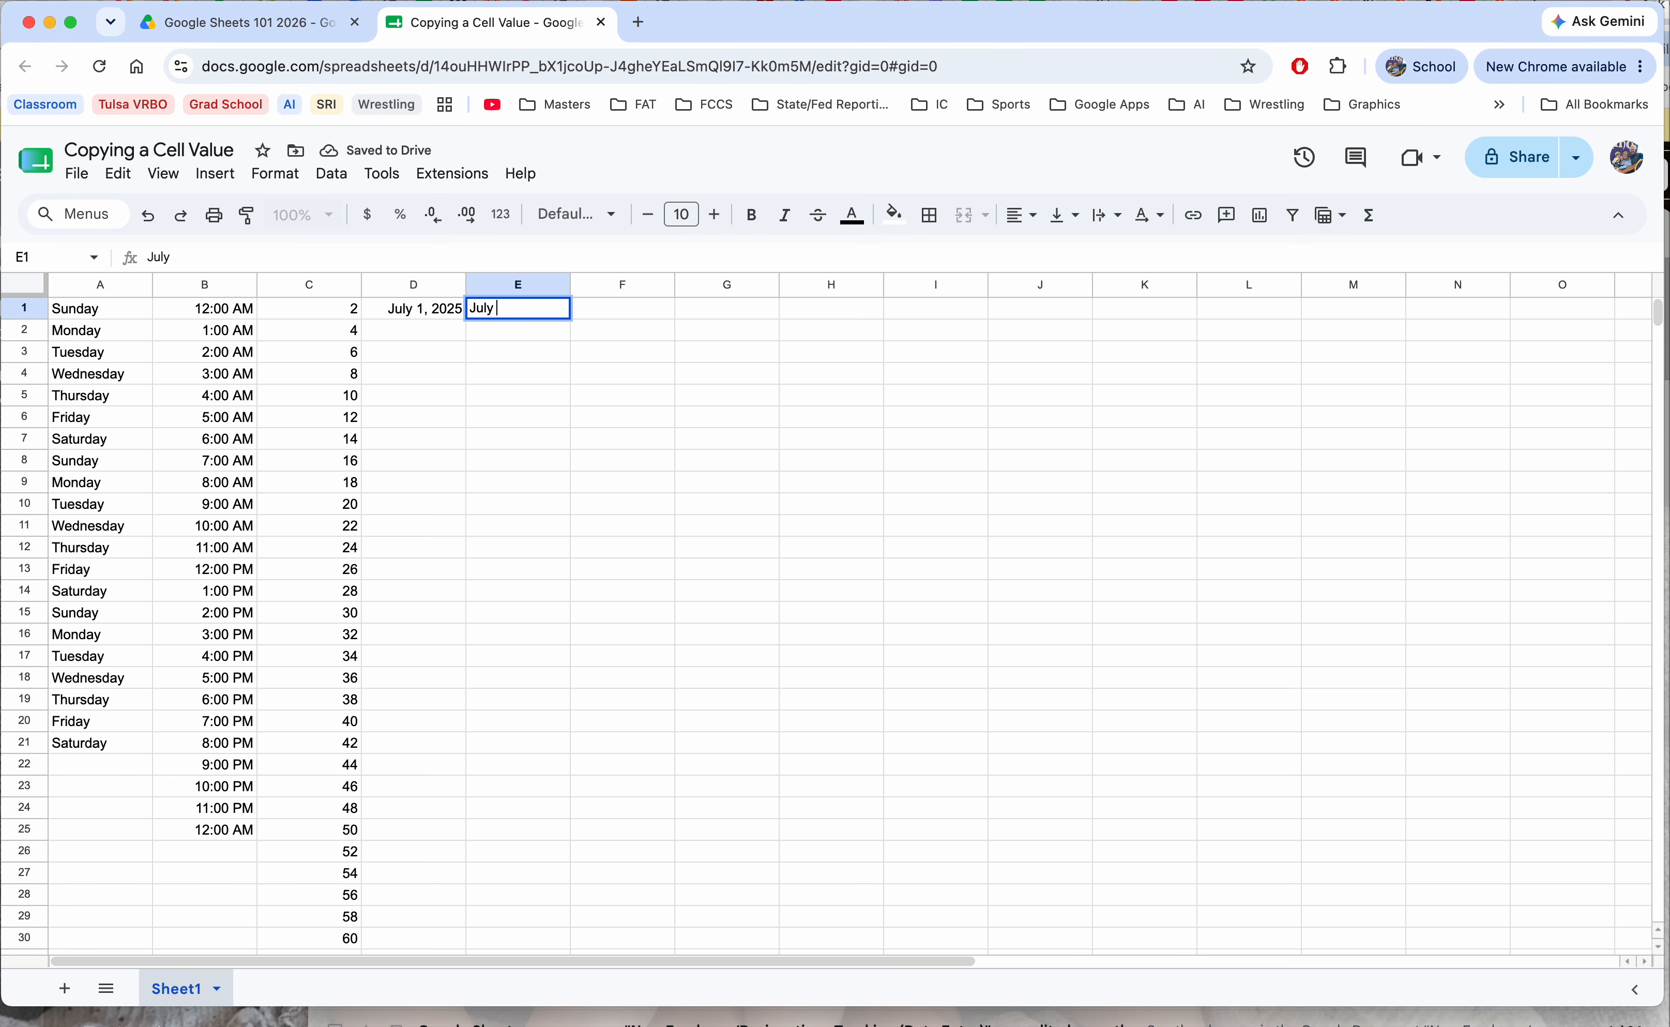
text( 1, 2026)
key(Return)
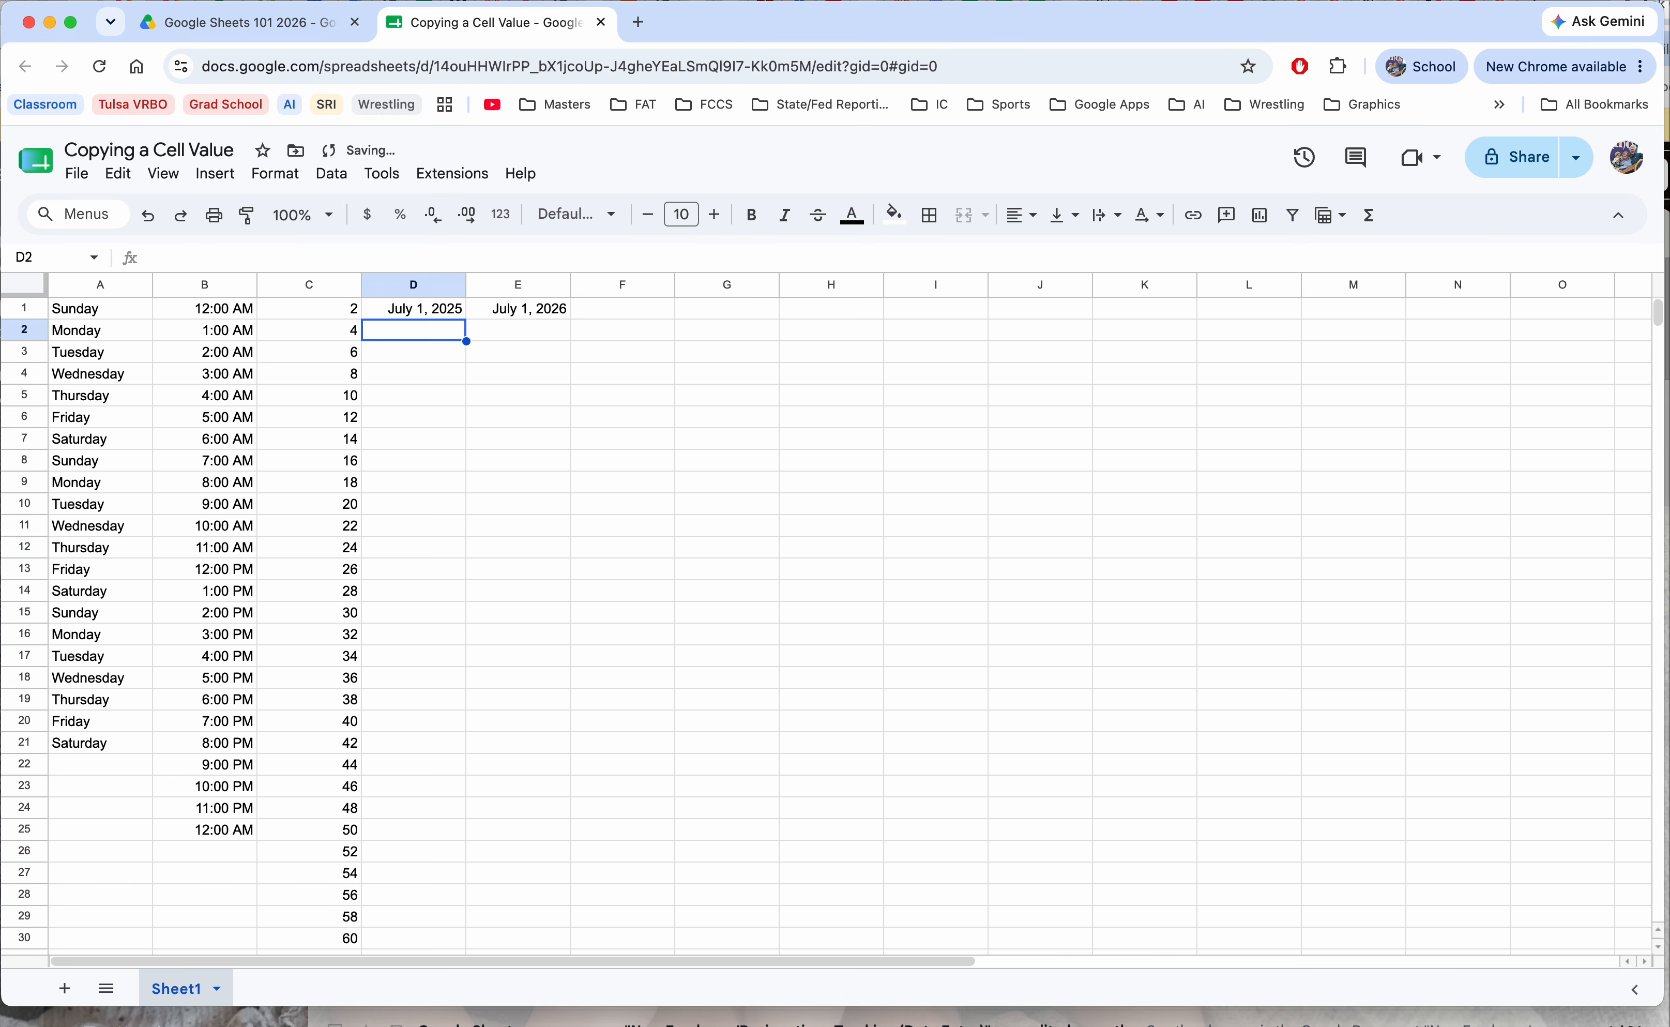
- Autofill the yearly date pattern from D1:E1 across row 1 through X1
drag(442, 310, 509, 322)
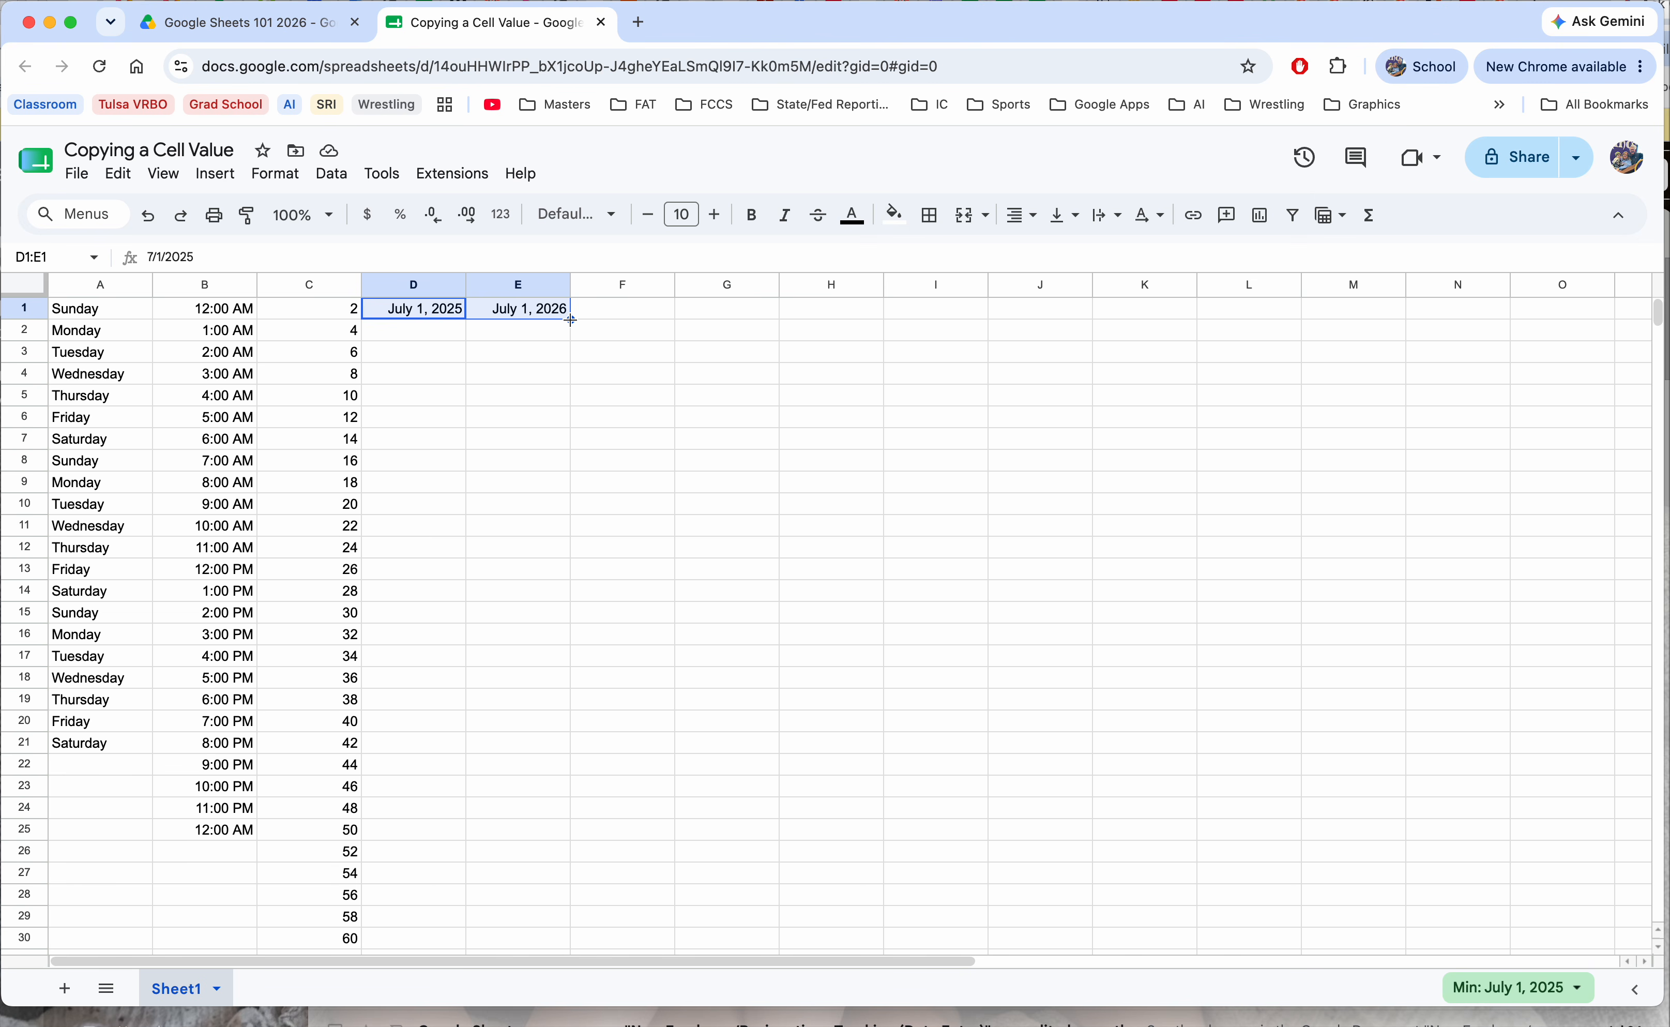
drag(571, 320, 1524, 312)
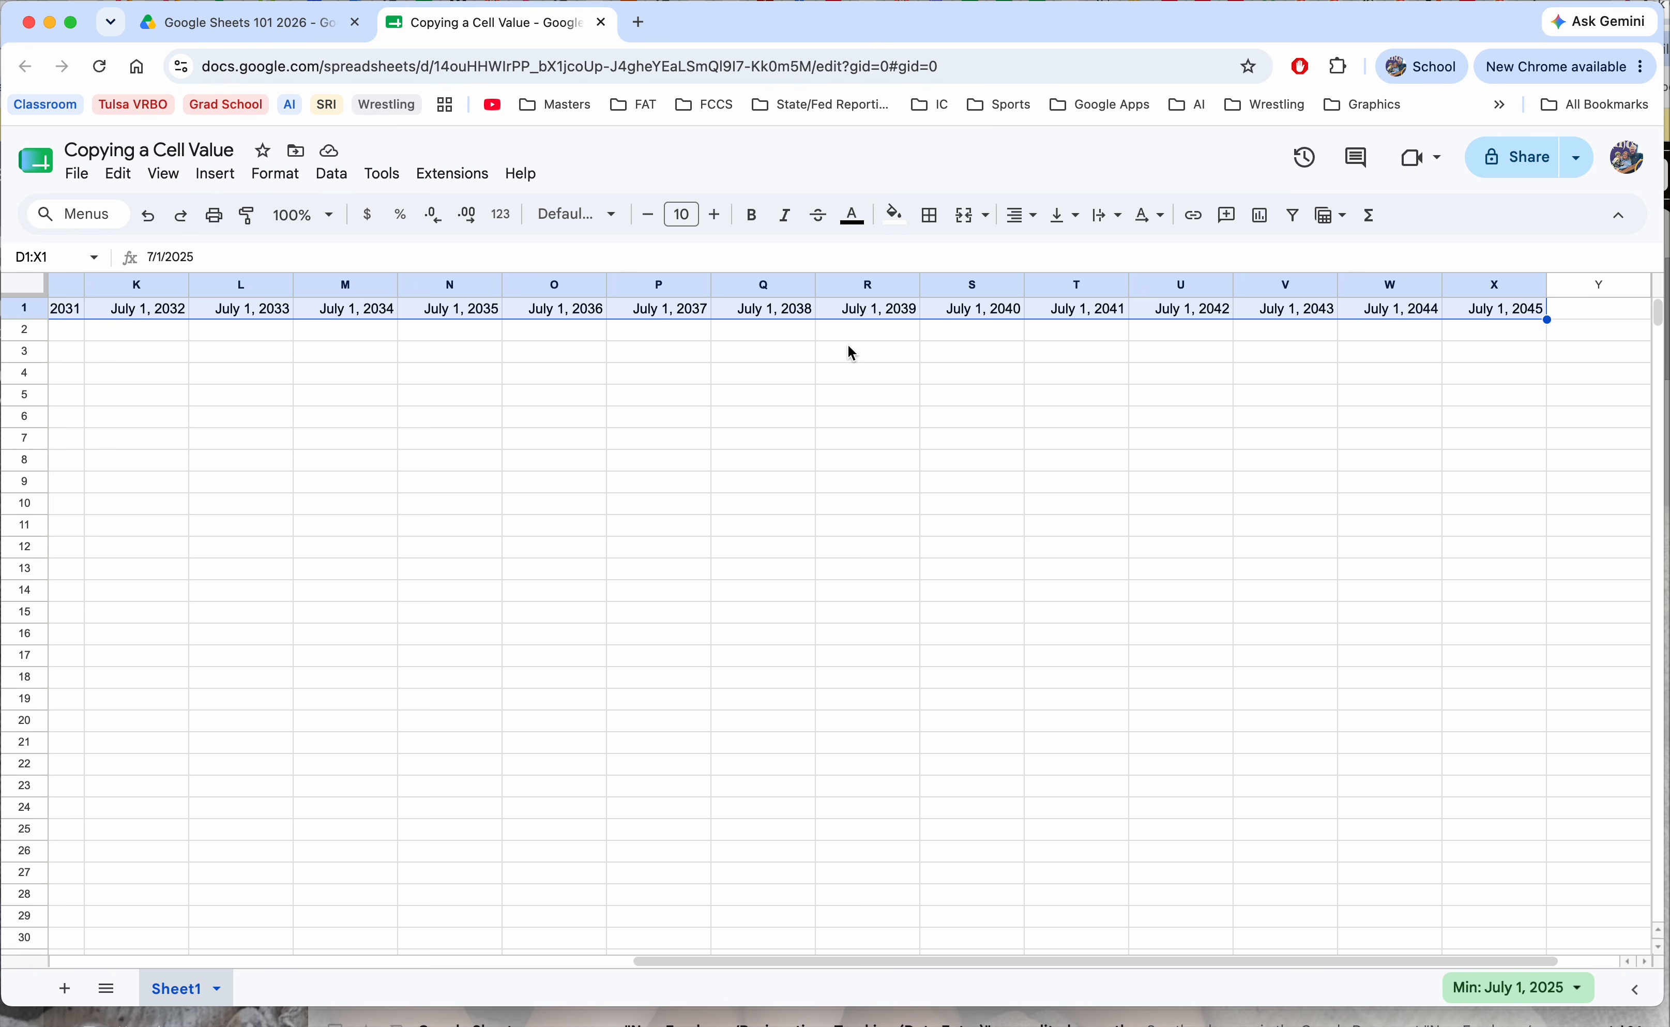
scroll(873, 594, left, 10)
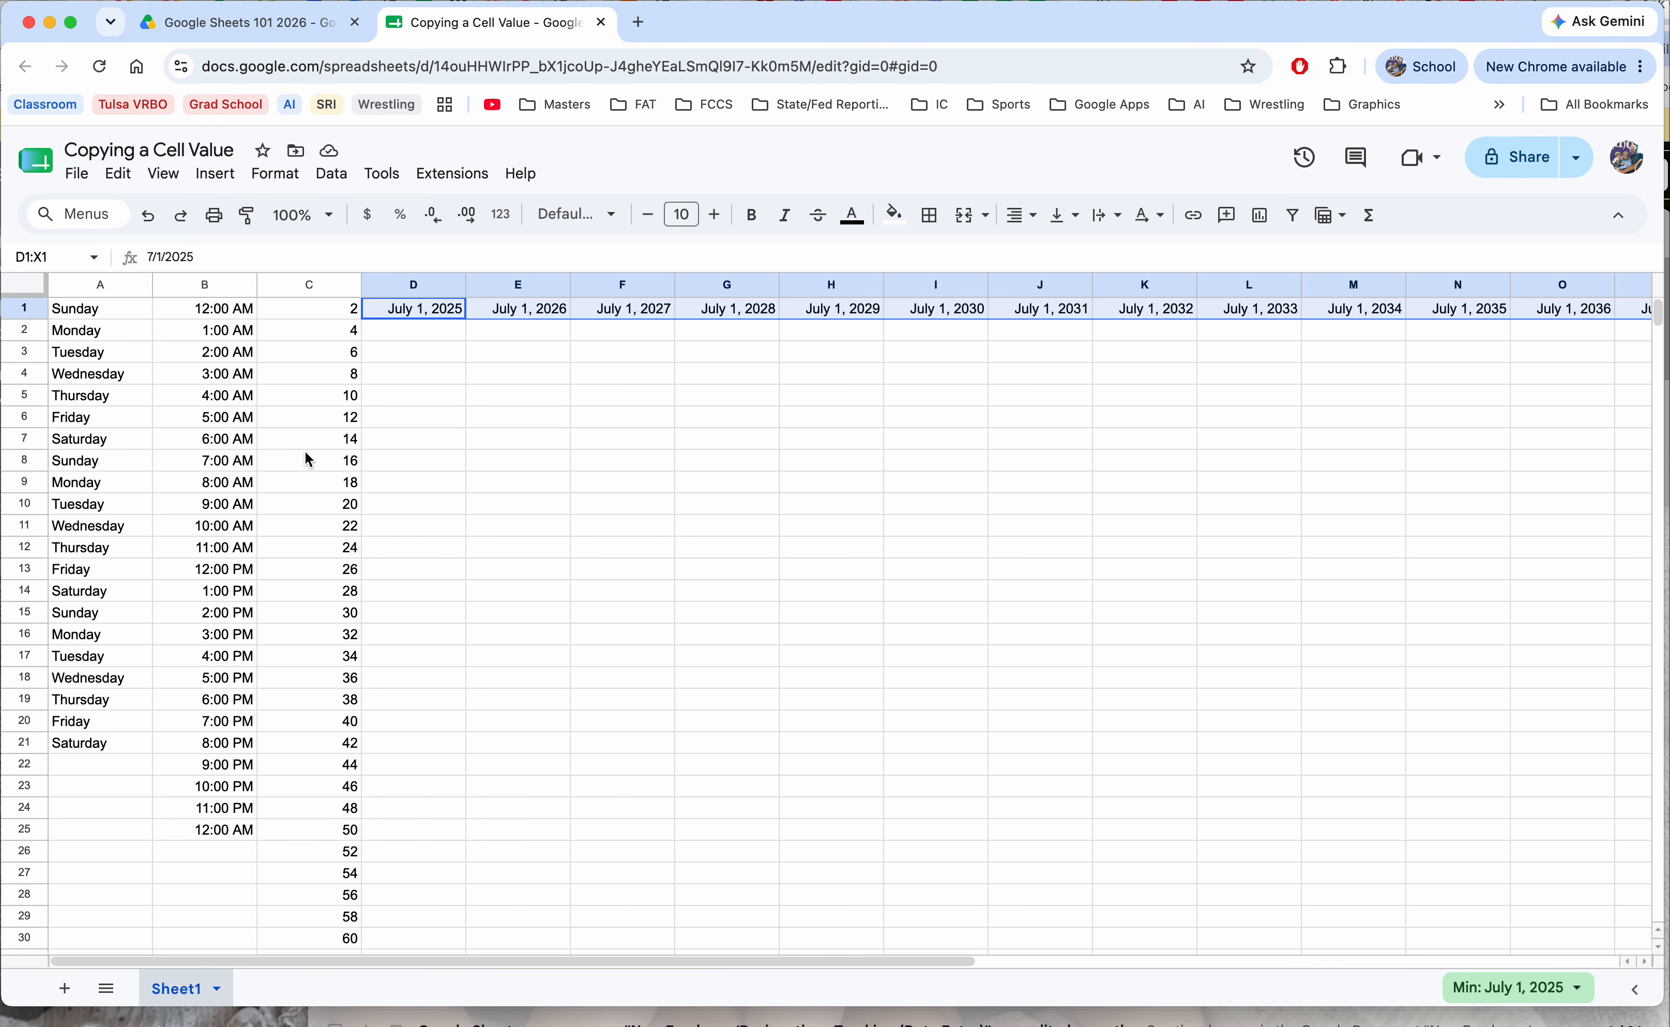
- Enter July 1, 2025 in D2 and autofill the daily dates across row 2 through Z2
click(422, 334)
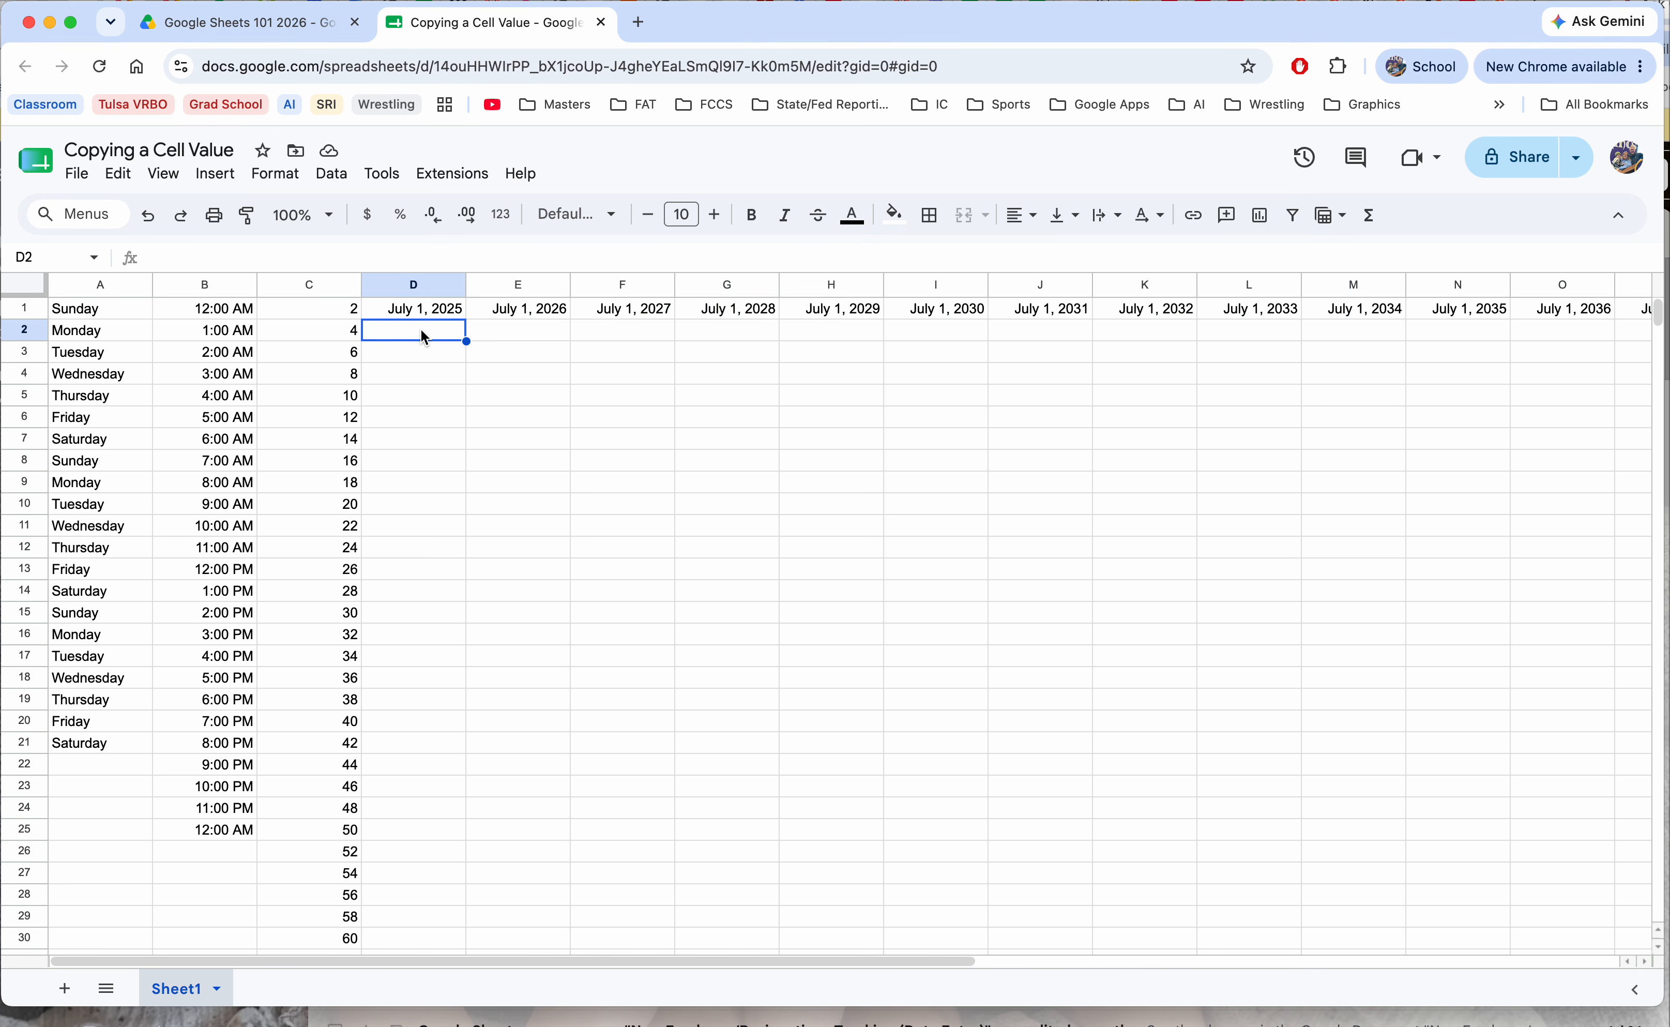
text(July 1,)
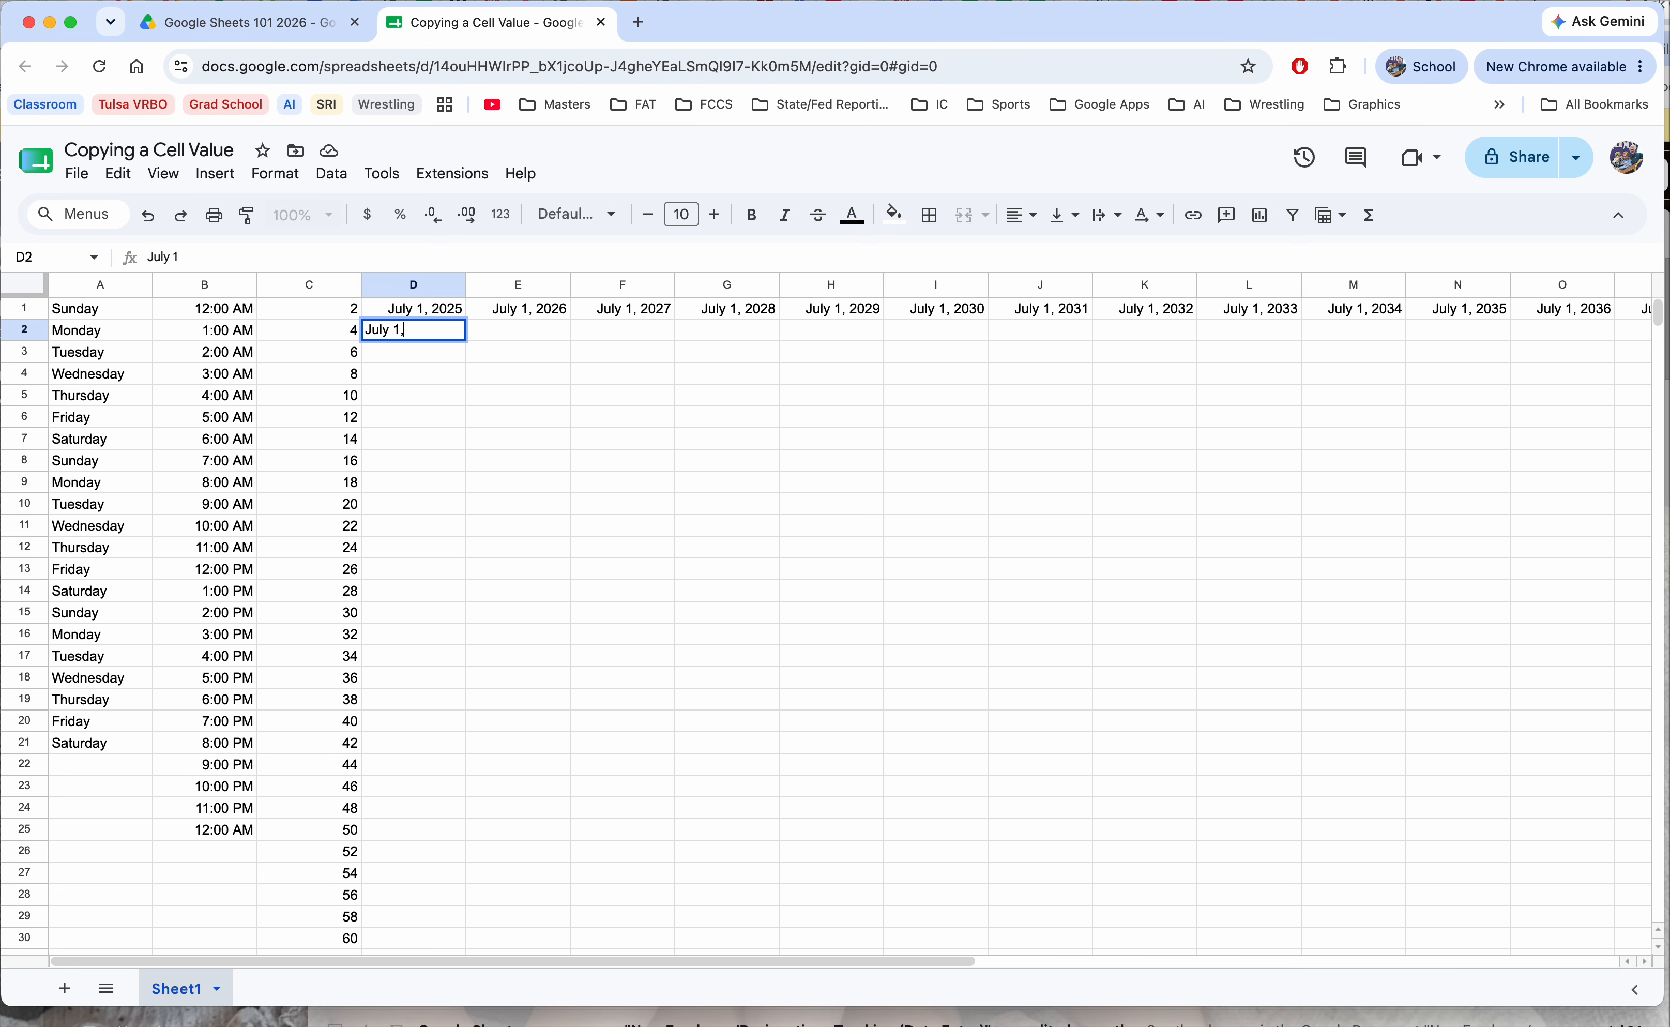
text( 2025)
key(Return)
click(450, 337)
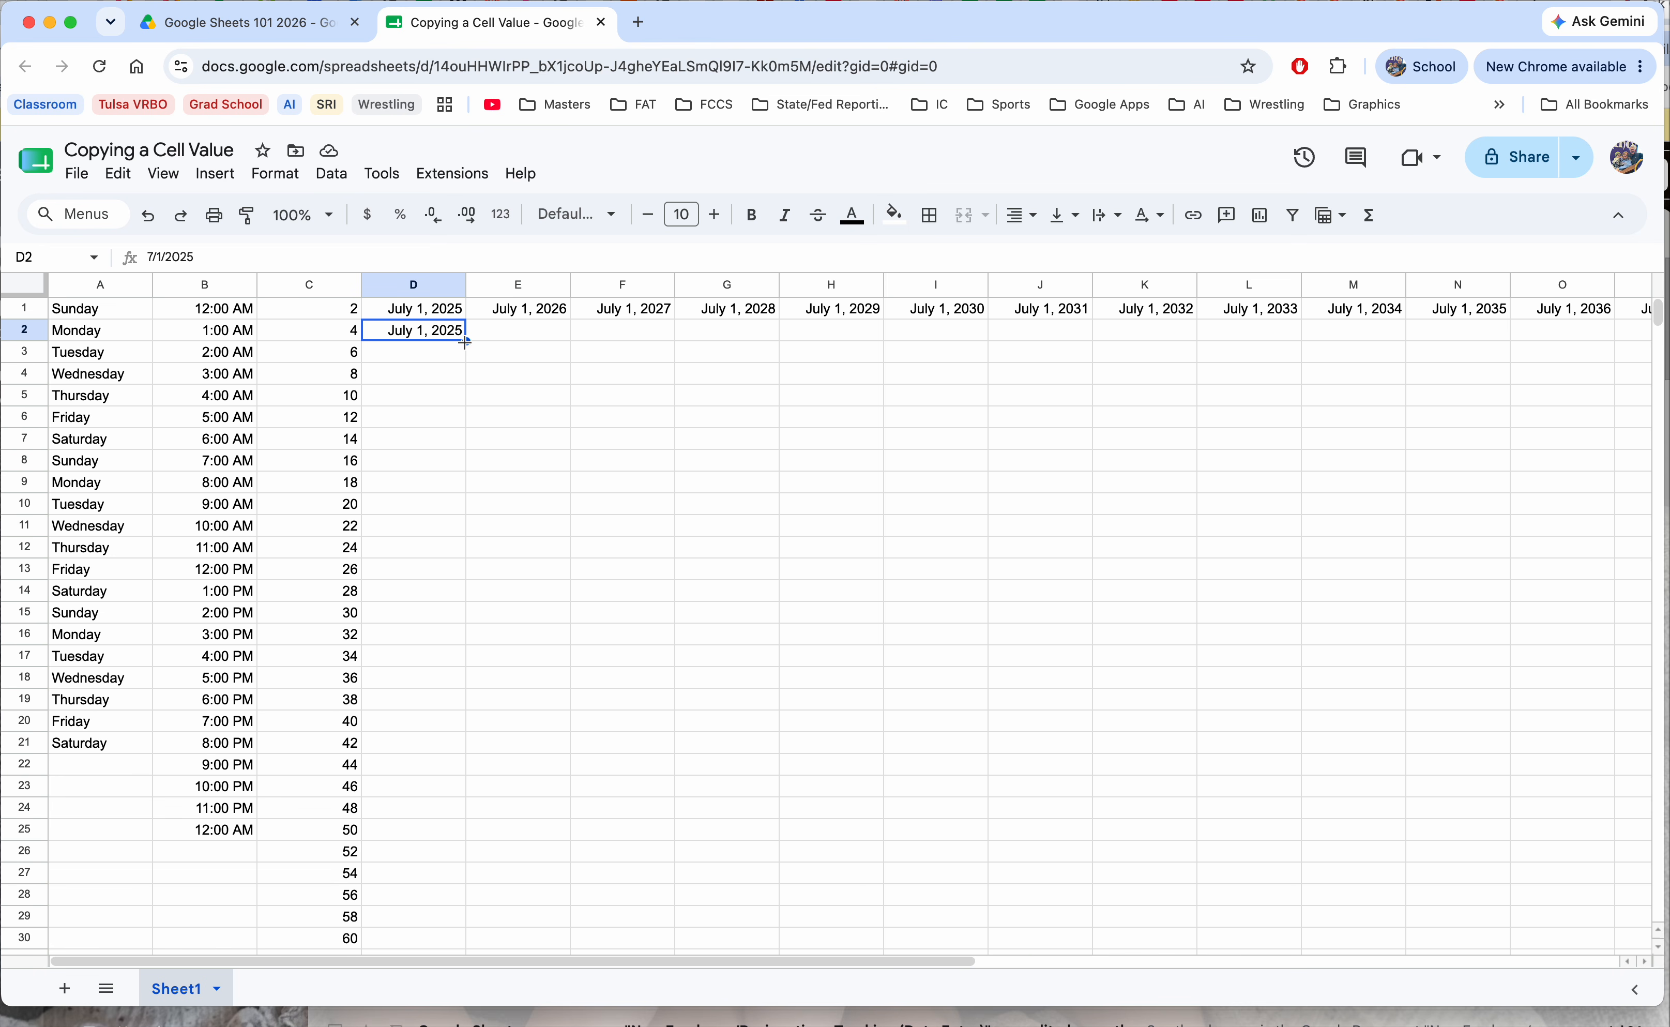
drag(465, 342, 1599, 335)
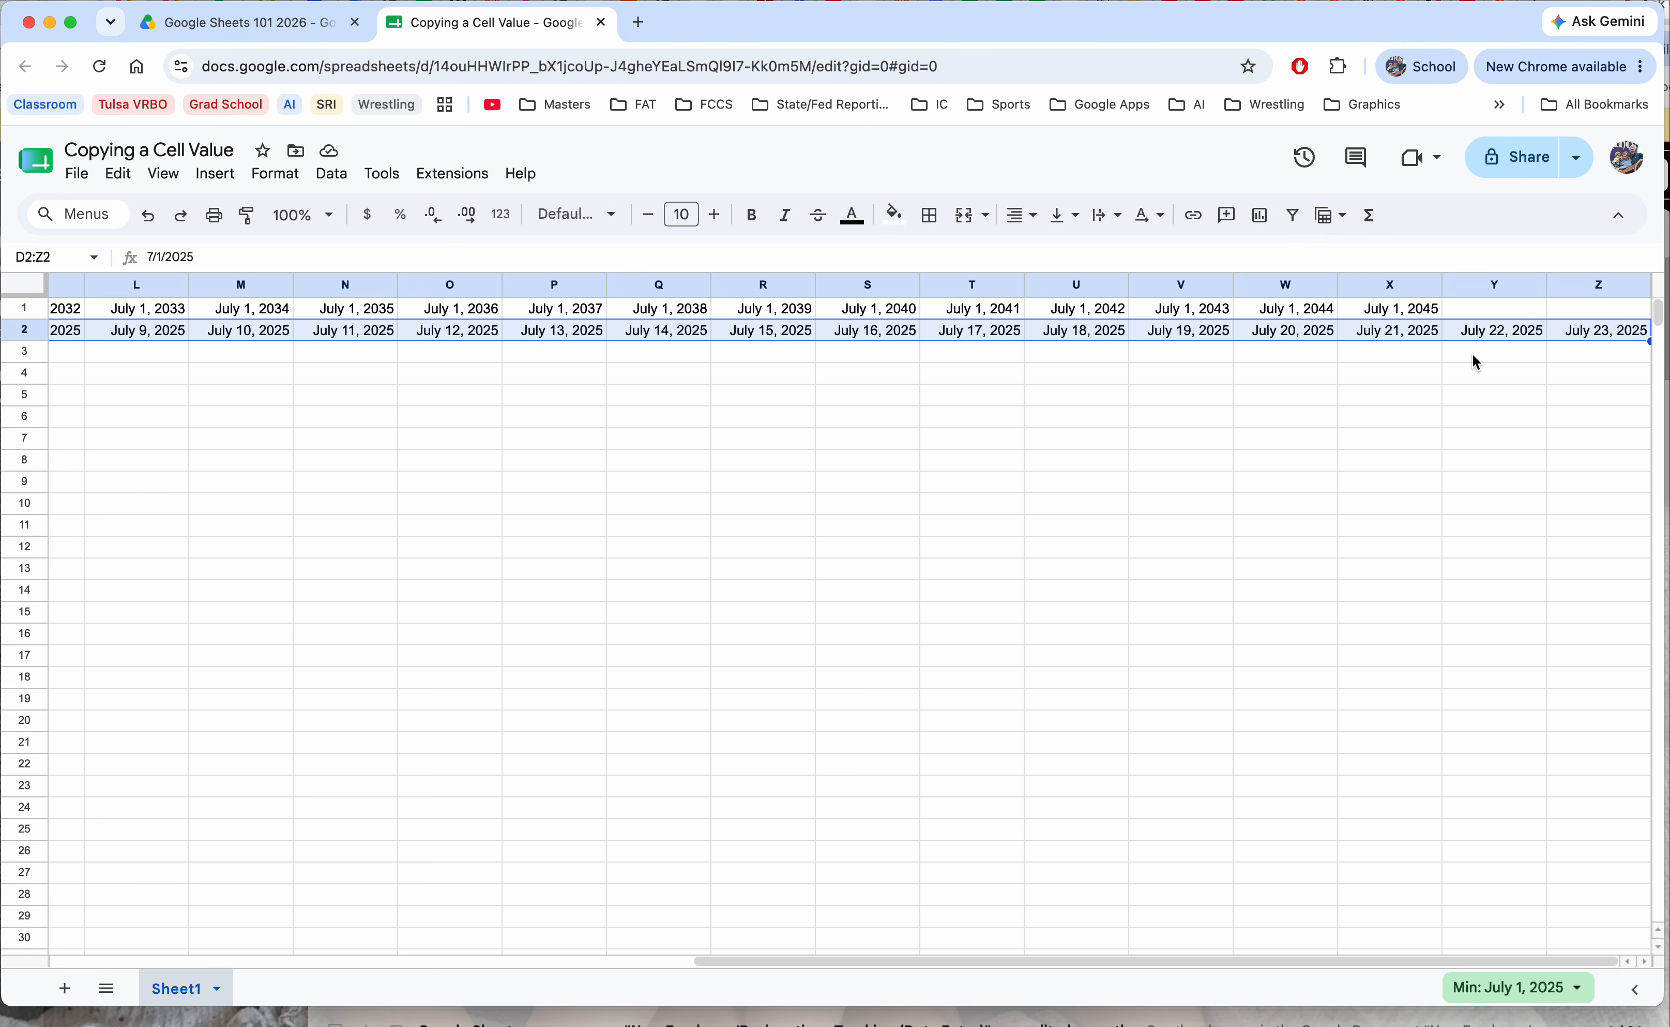
- Insert 26 new columns to the right of columns A through Z
click(1471, 394)
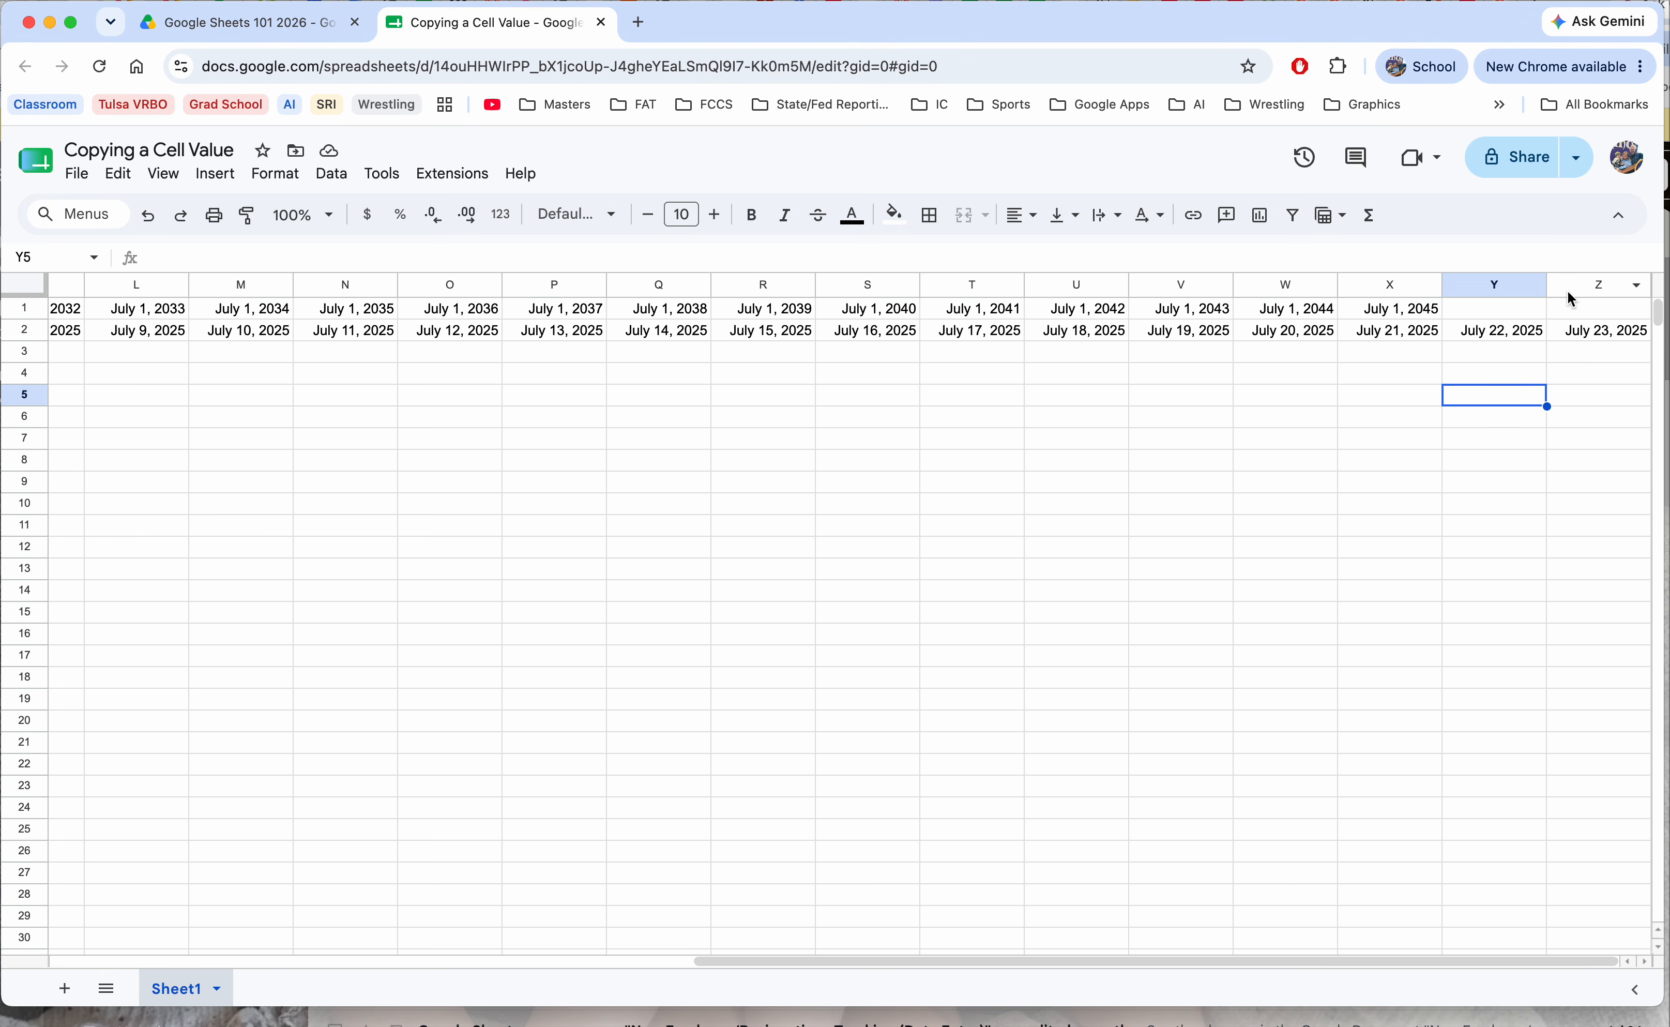
drag(1570, 286, 28, 282)
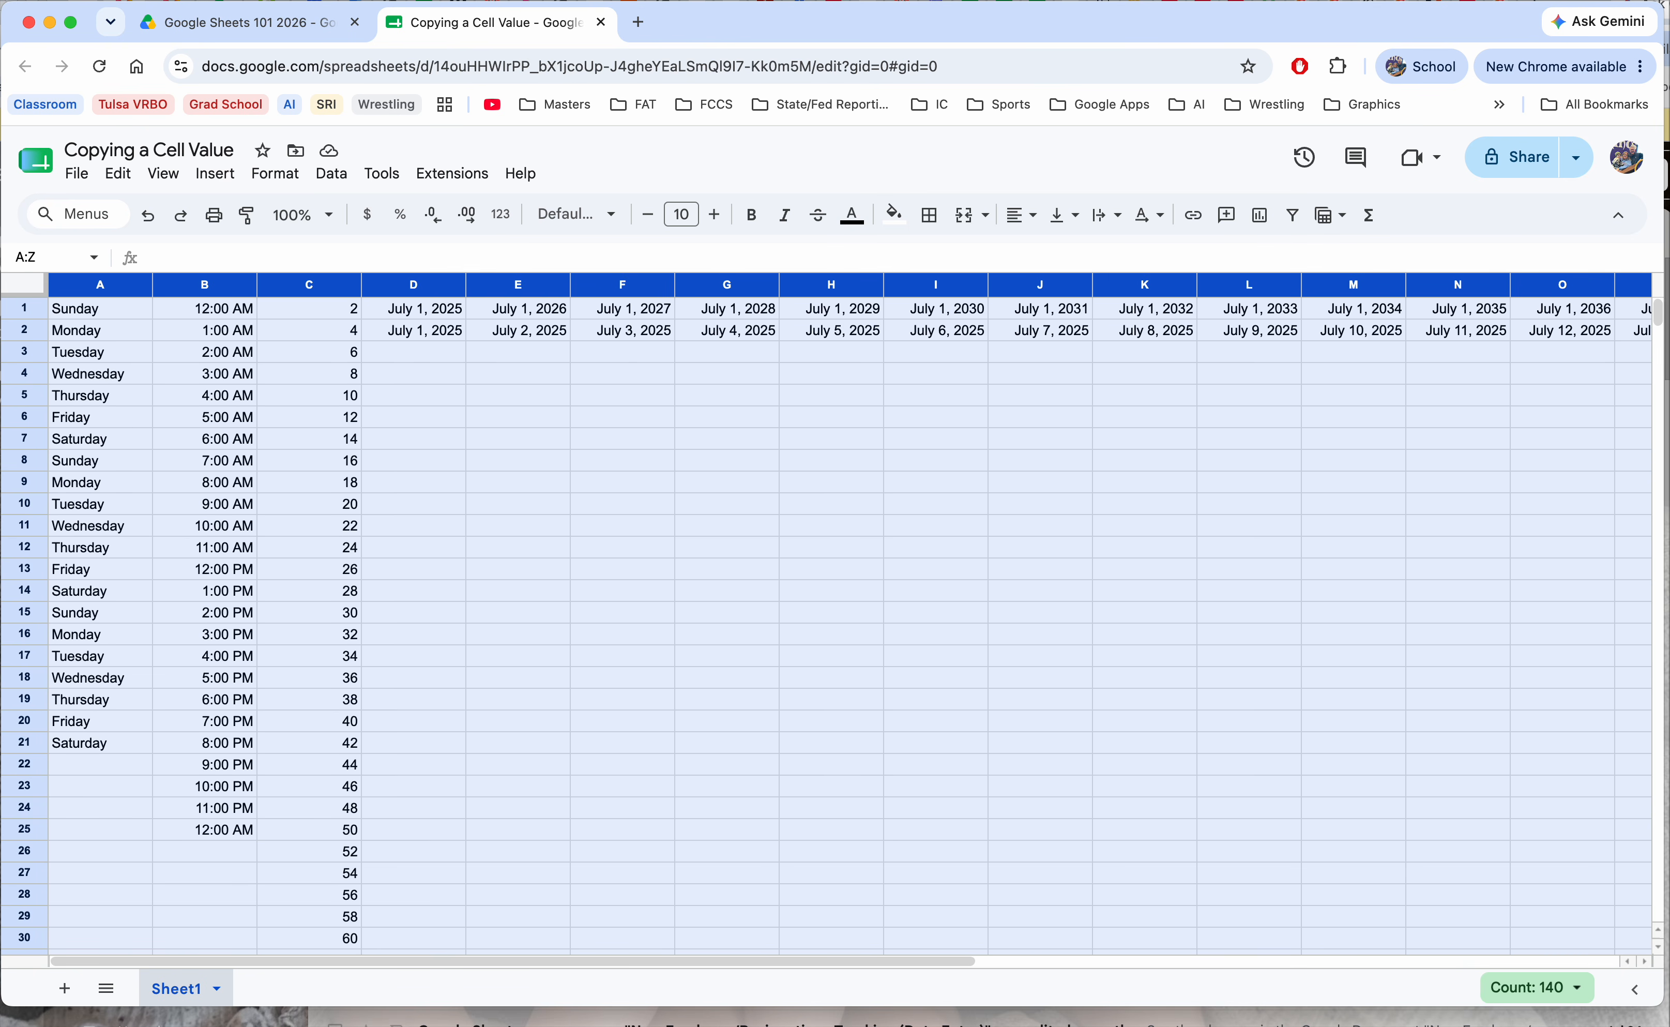
right_click(632, 284)
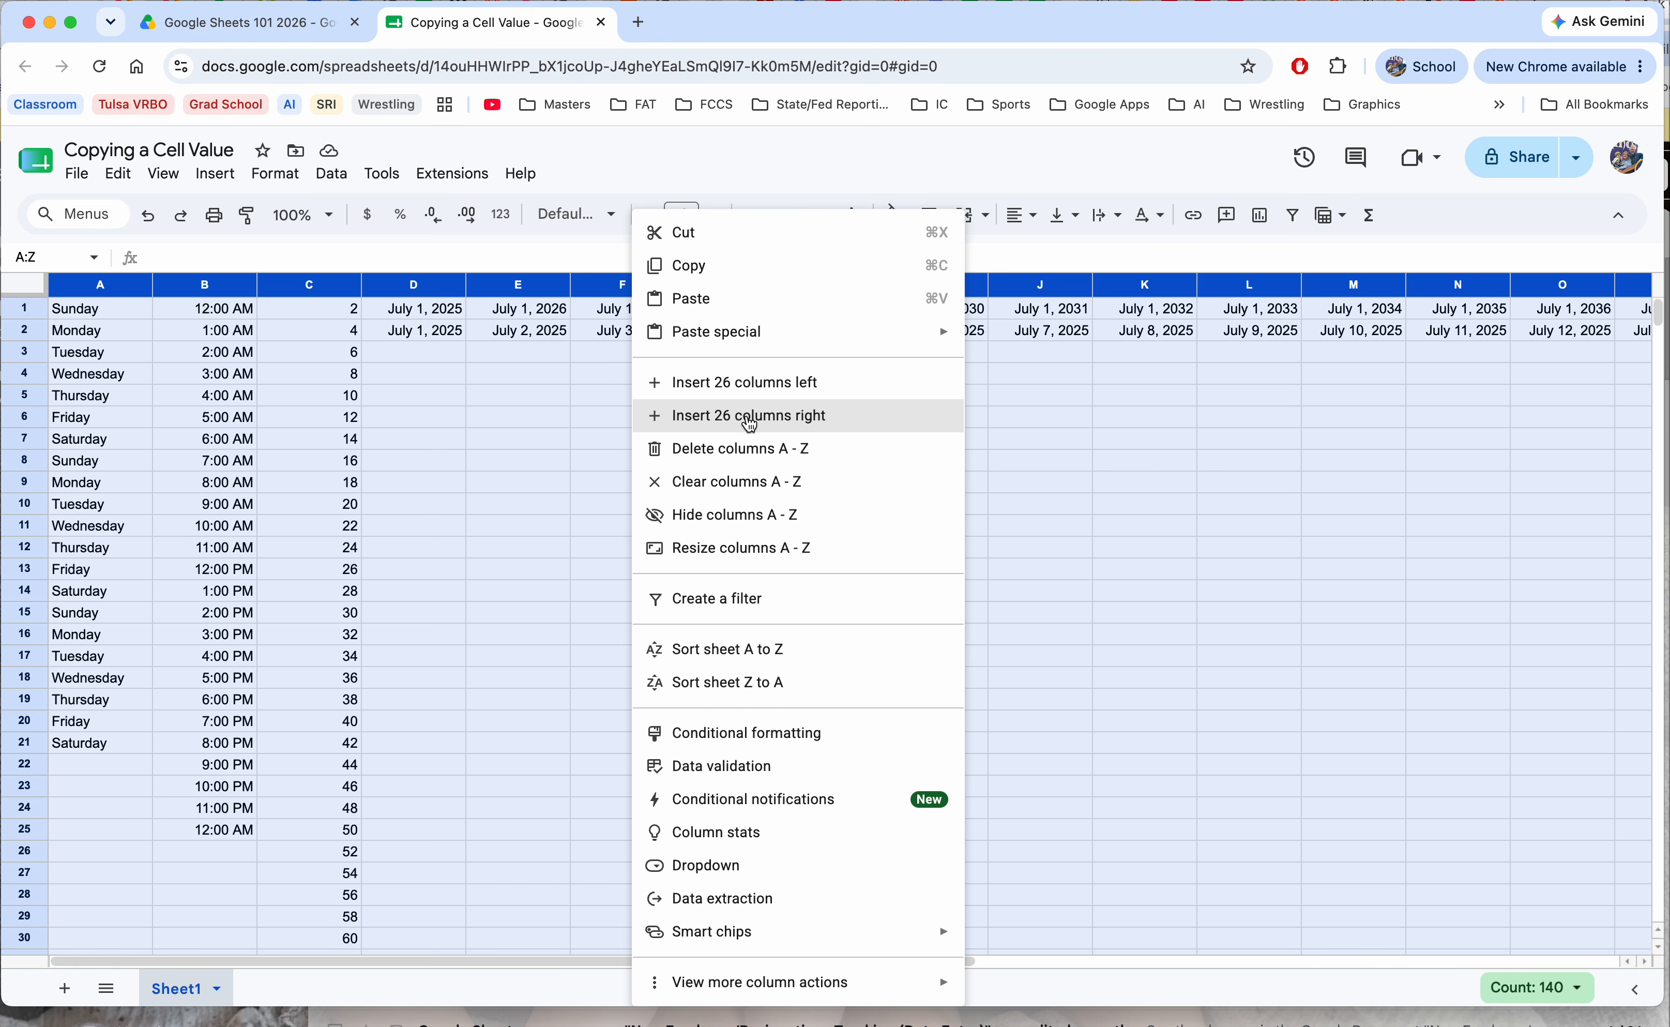
click(750, 425)
click(659, 417)
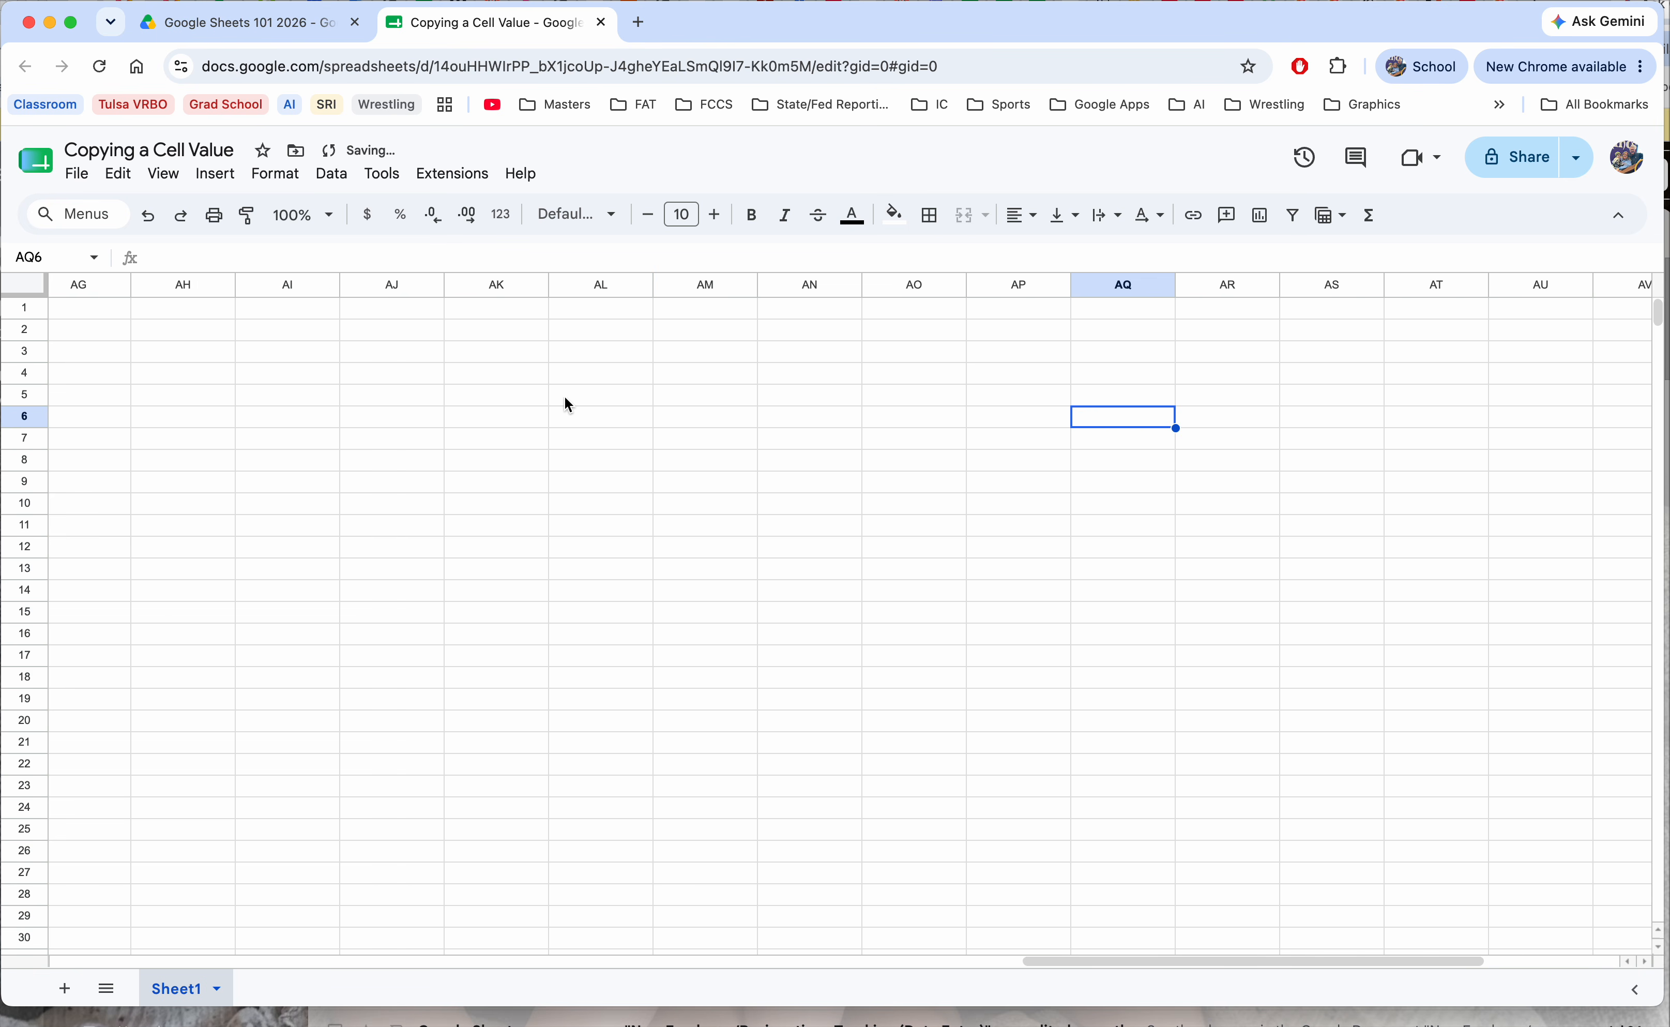
- Extend the daily date series in row 2 from Z2 across the new columns through AZ2
scroll(564, 404, left, 15)
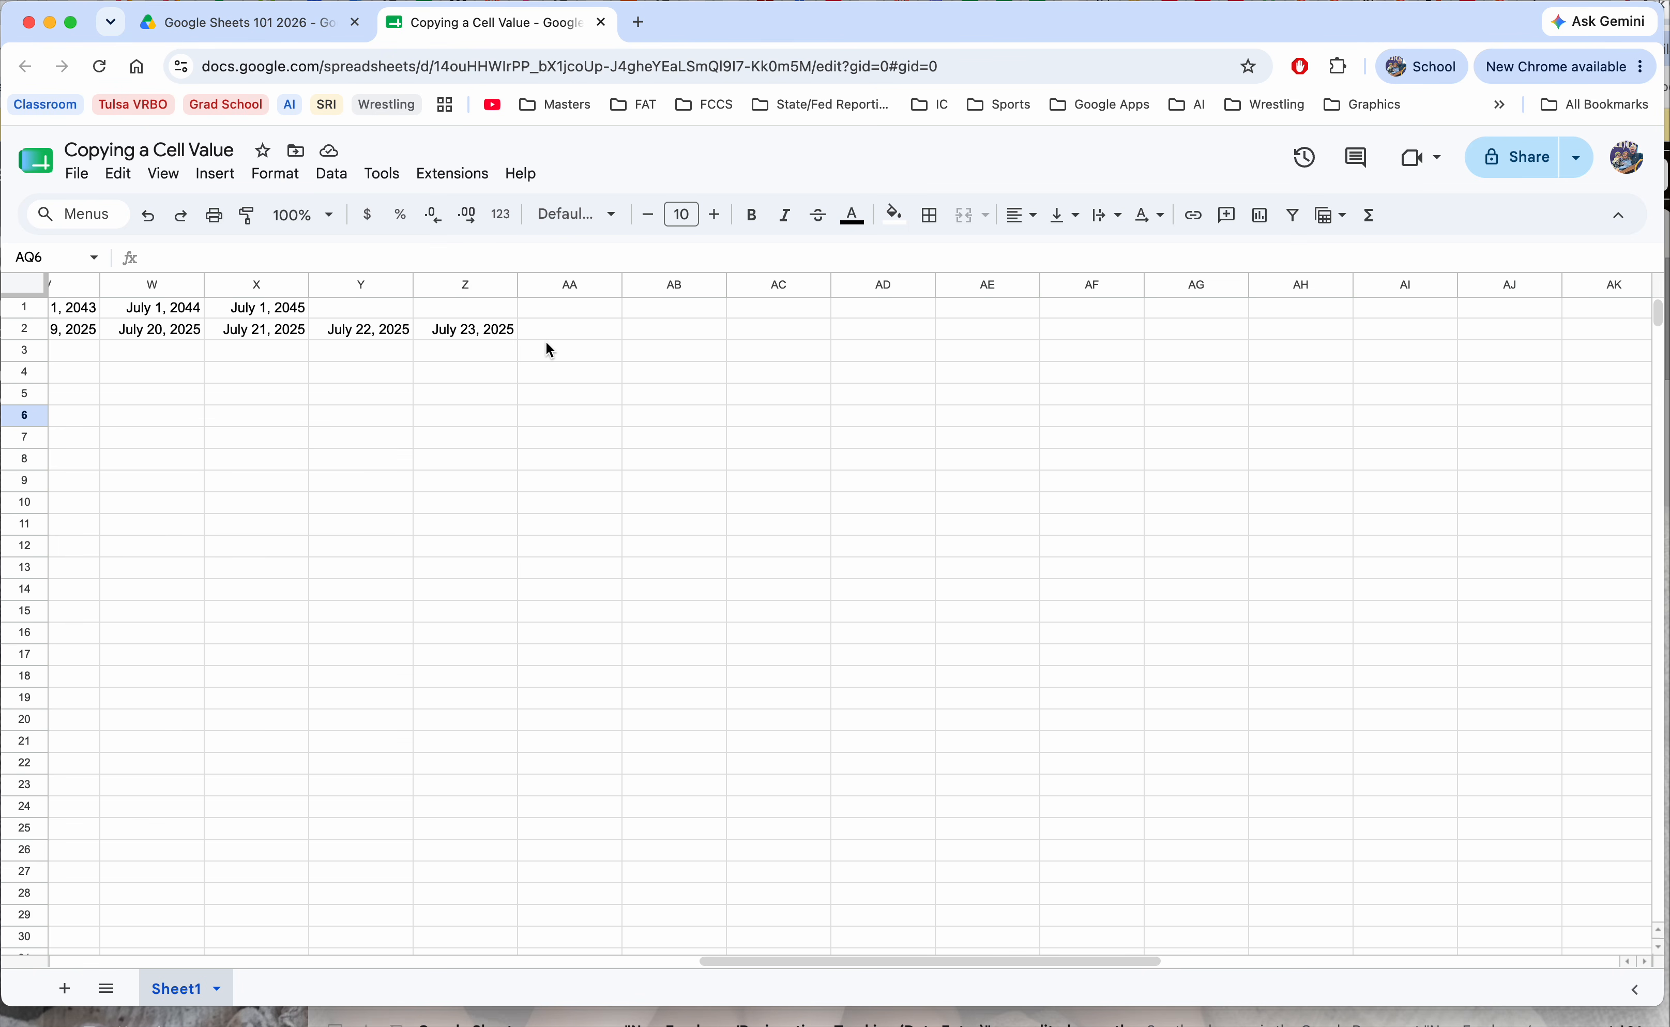
click(469, 337)
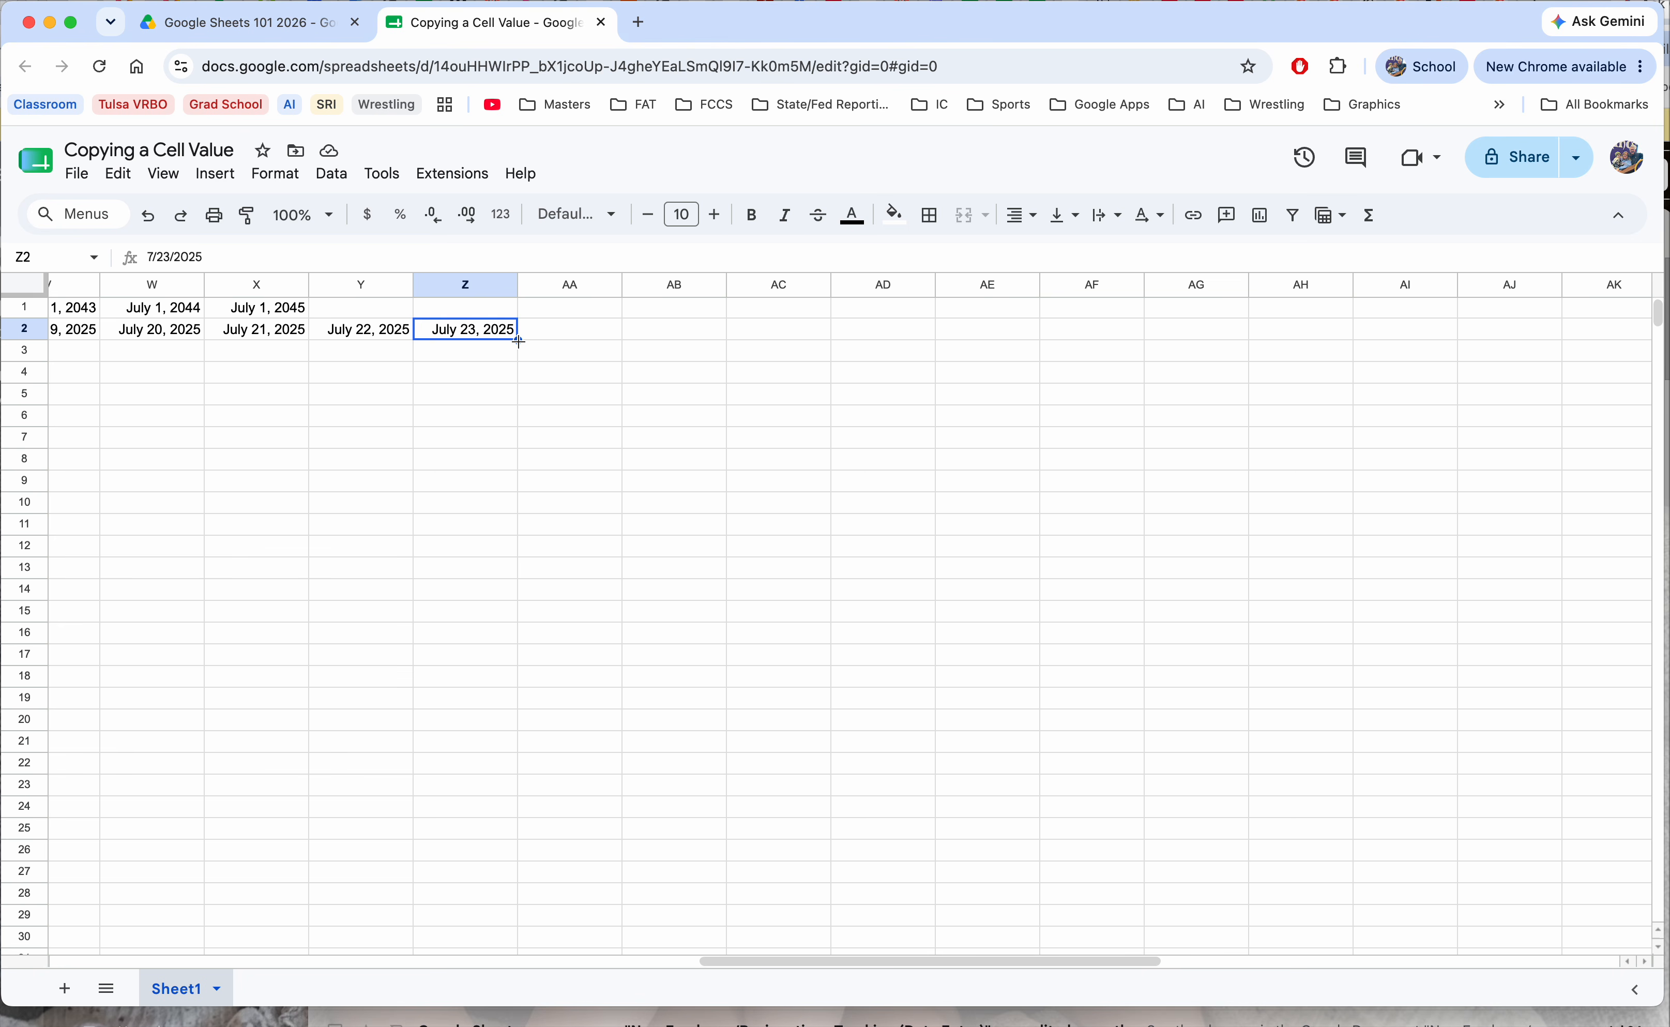
drag(518, 341, 1596, 328)
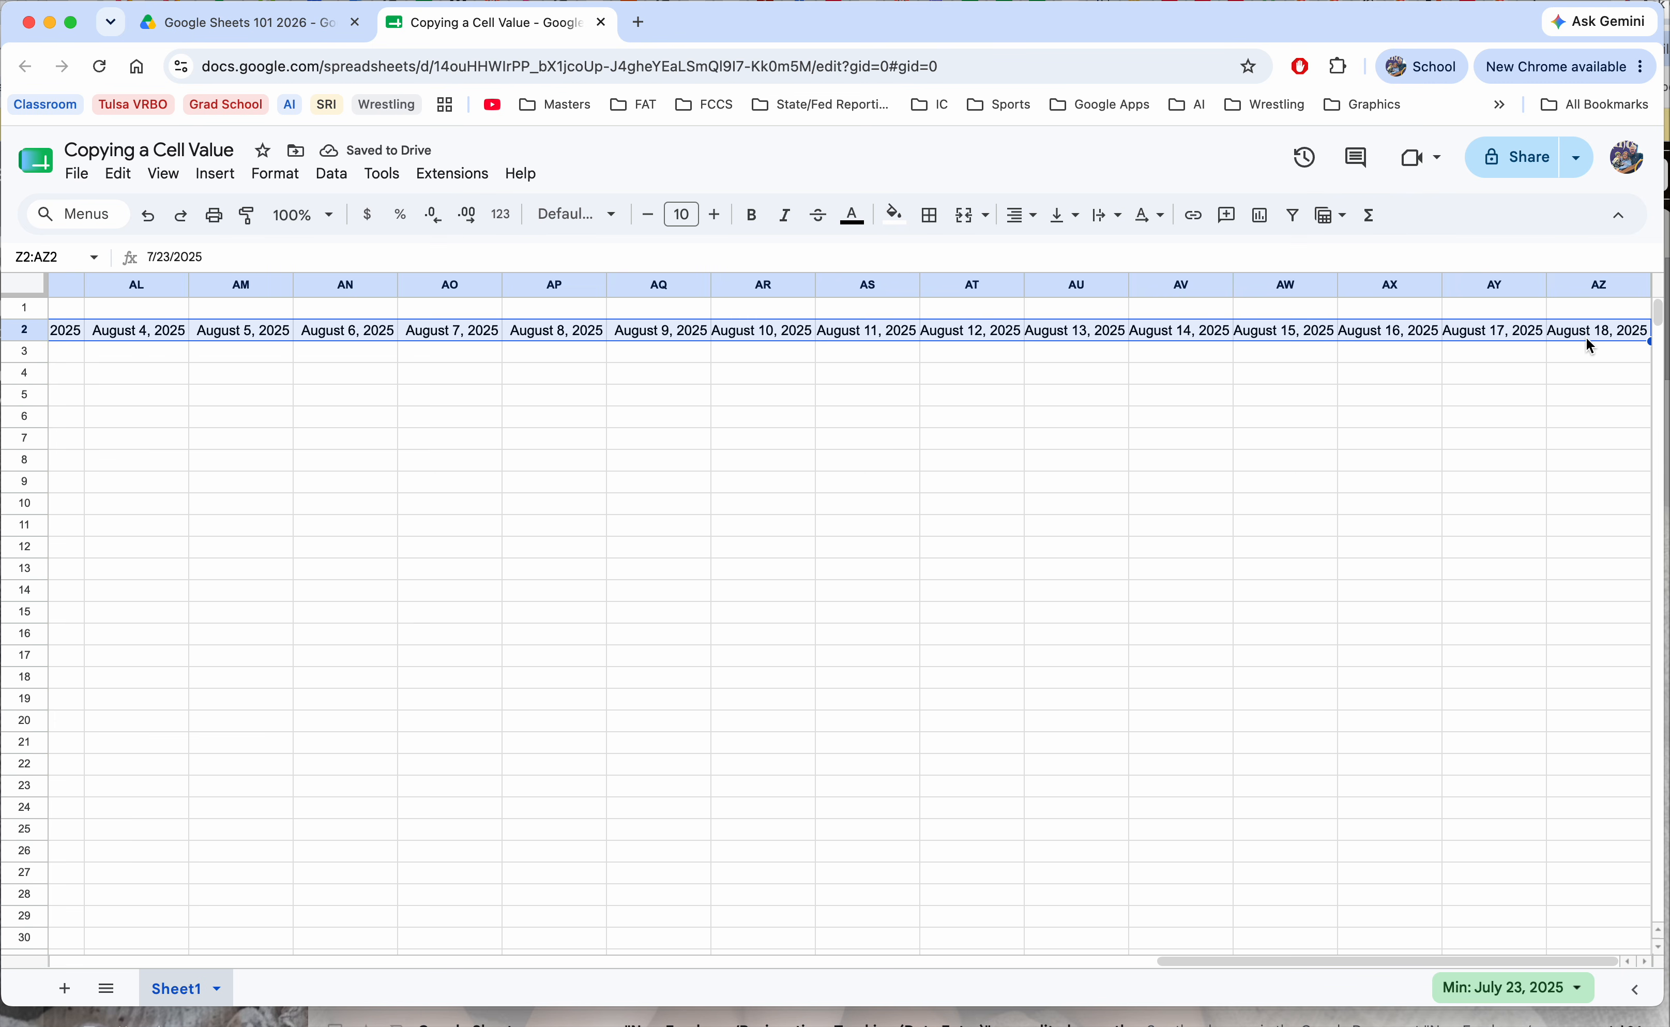
- Insert 13 new columns to the right of columns AN through AZ
click(1589, 369)
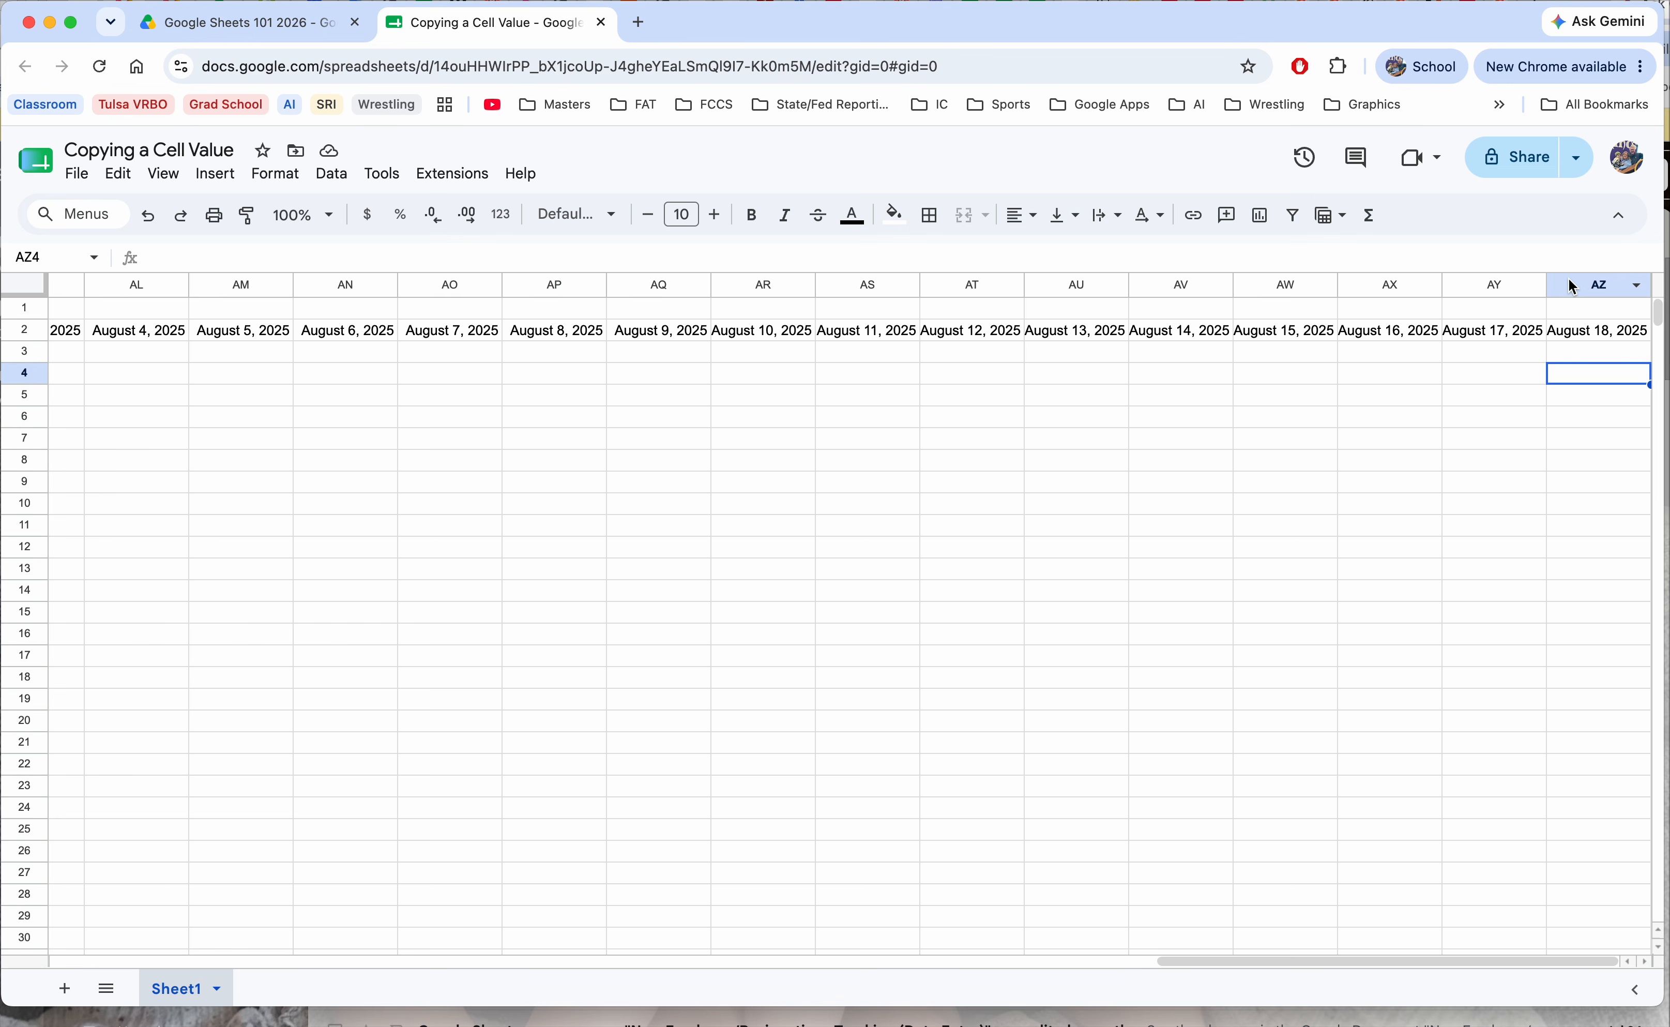
drag(1572, 288, 348, 286)
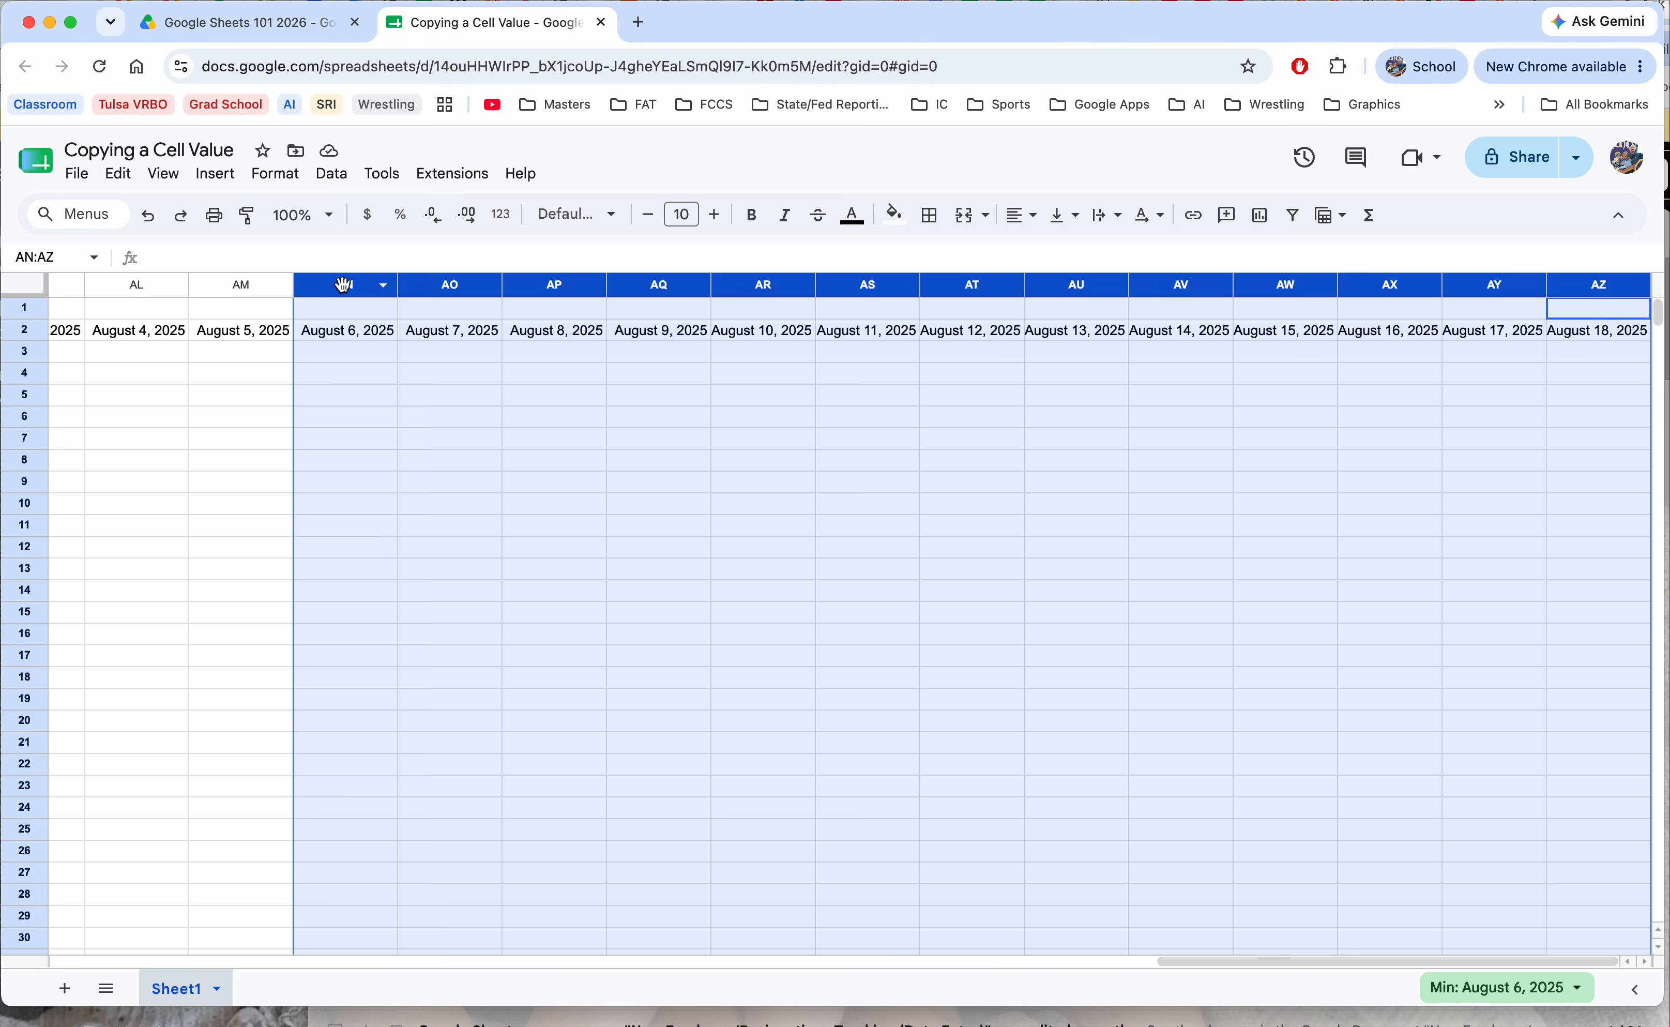
right_click(345, 285)
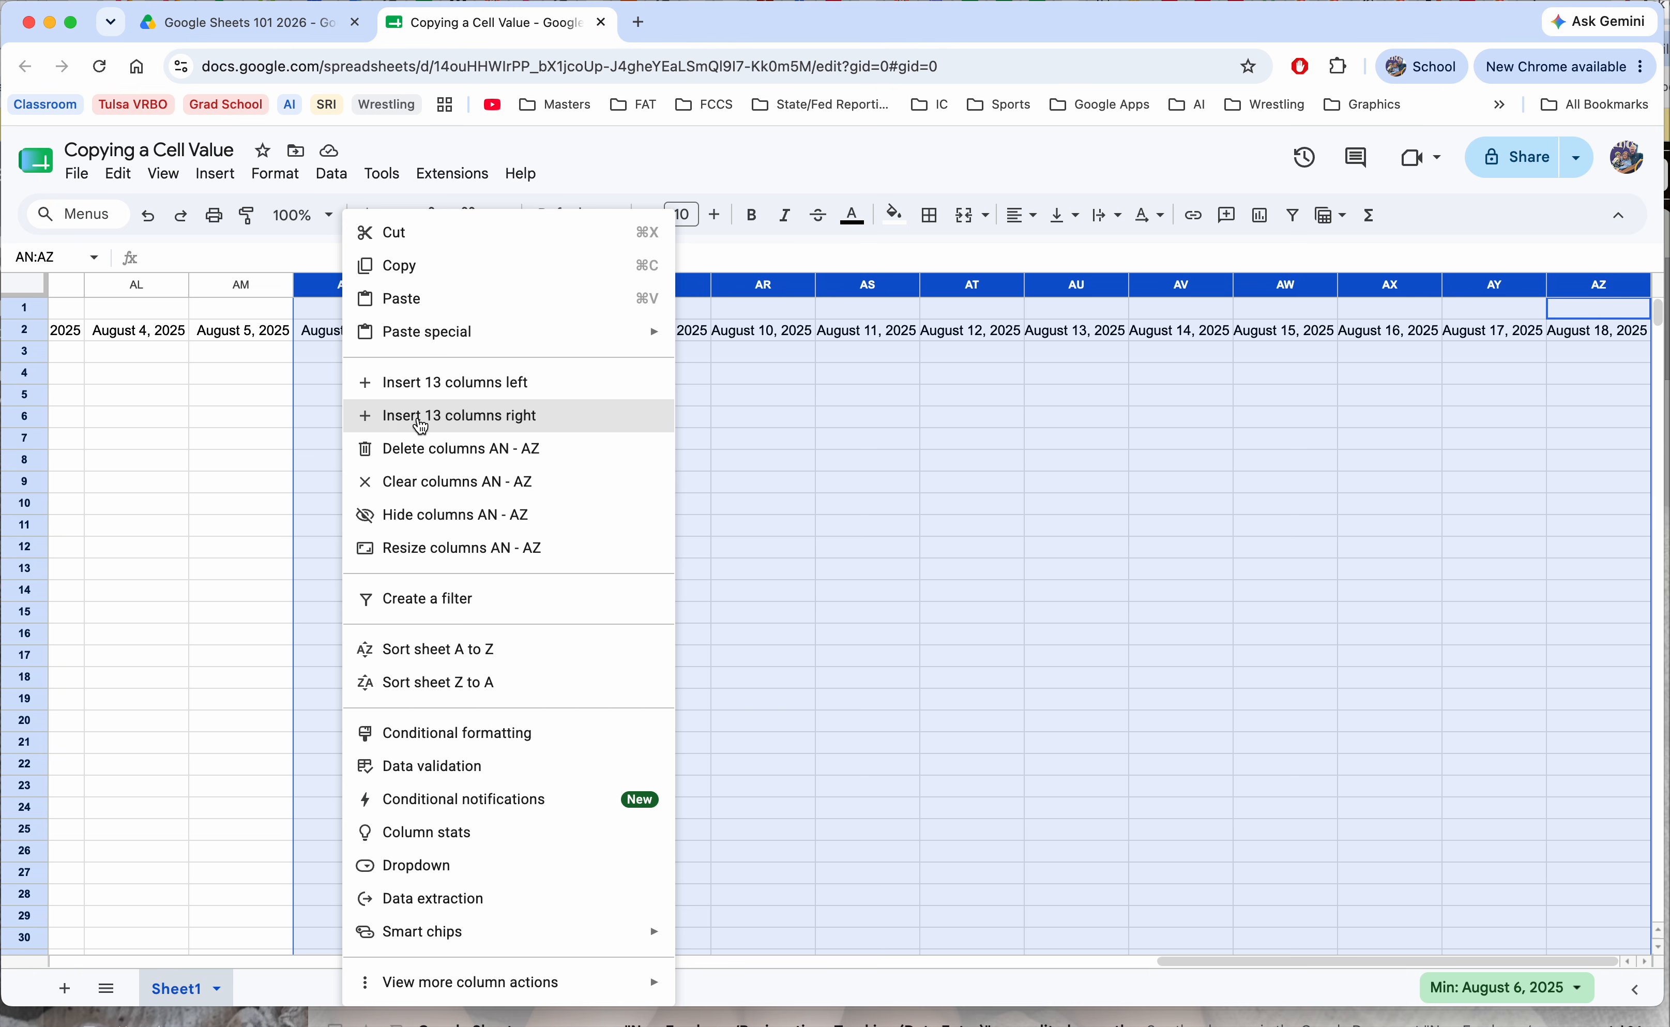
click(421, 424)
click(525, 420)
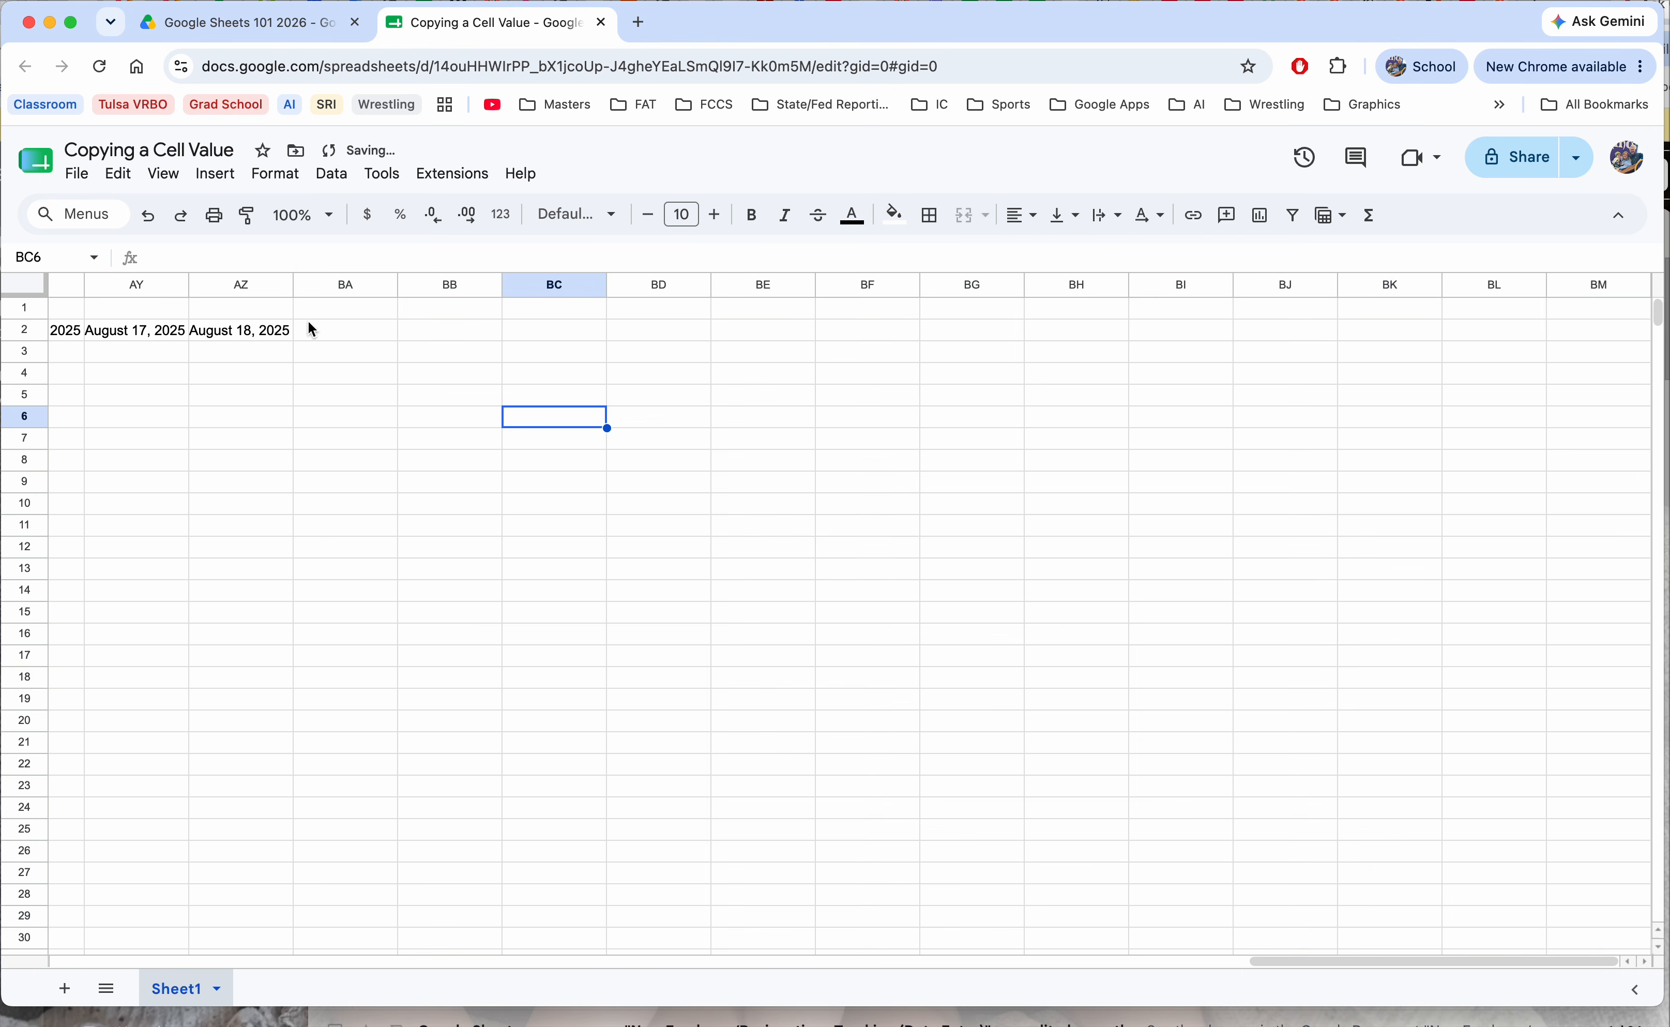
- Extend the daily date series in row 2 from AZ2 across the new columns through BM2, and check its first and last dates
click(263, 331)
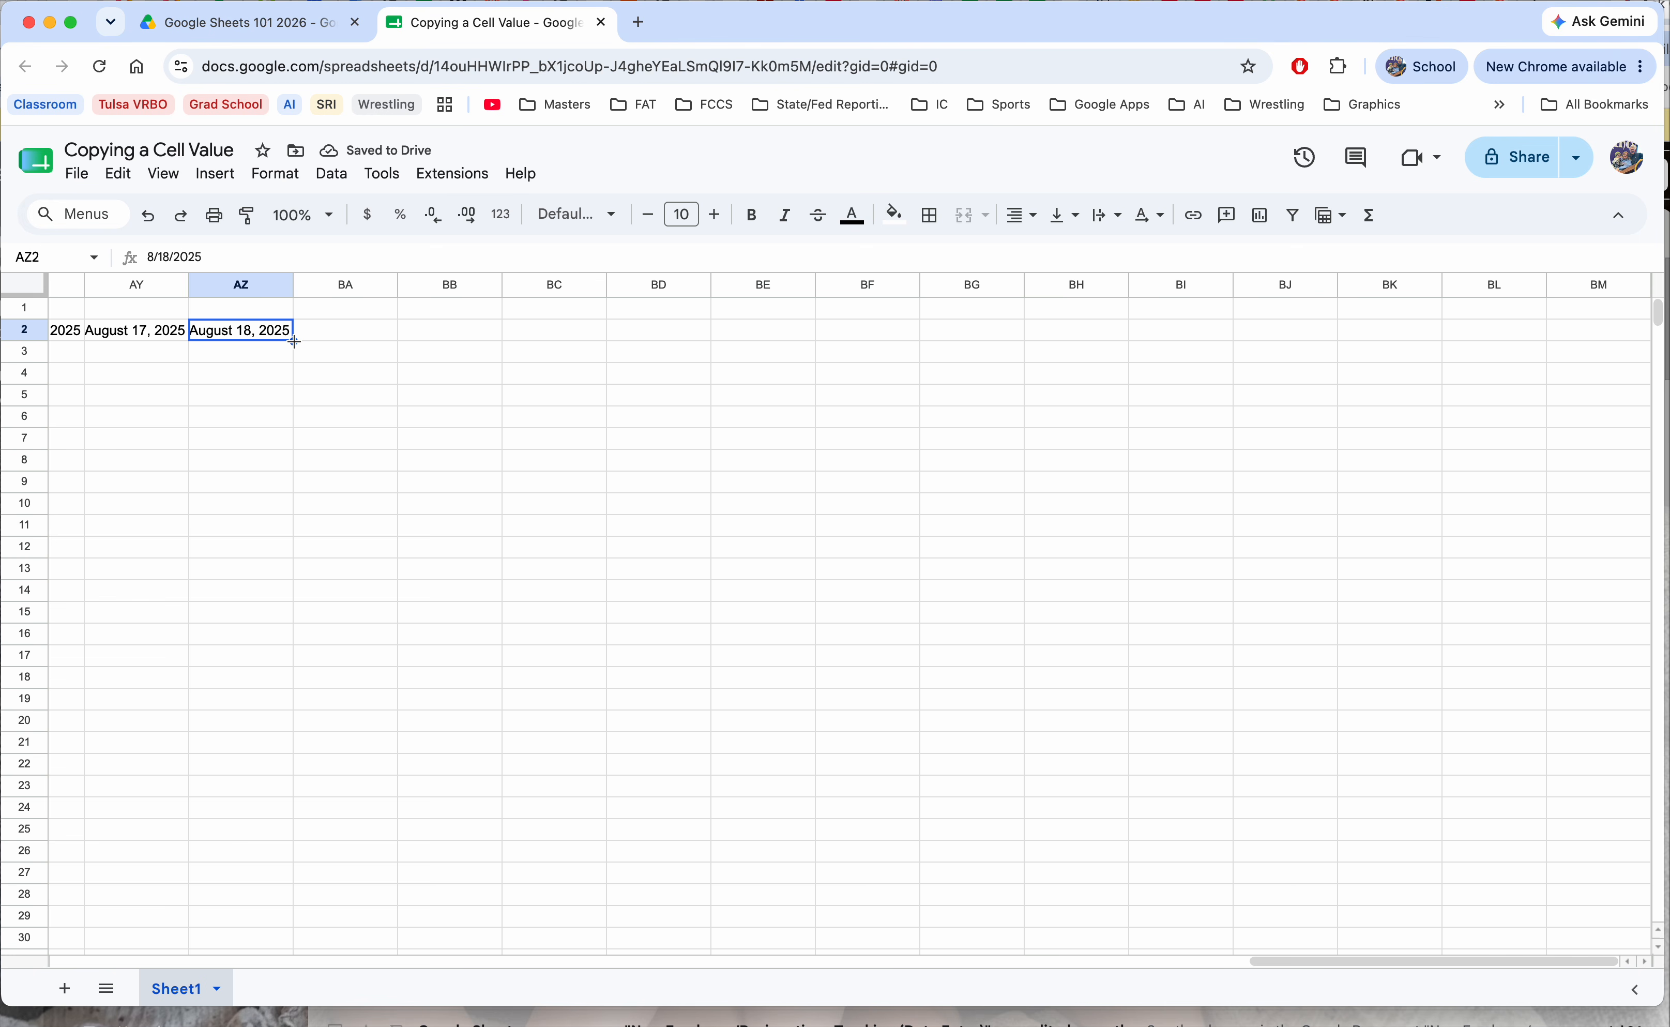
drag(294, 341, 1658, 357)
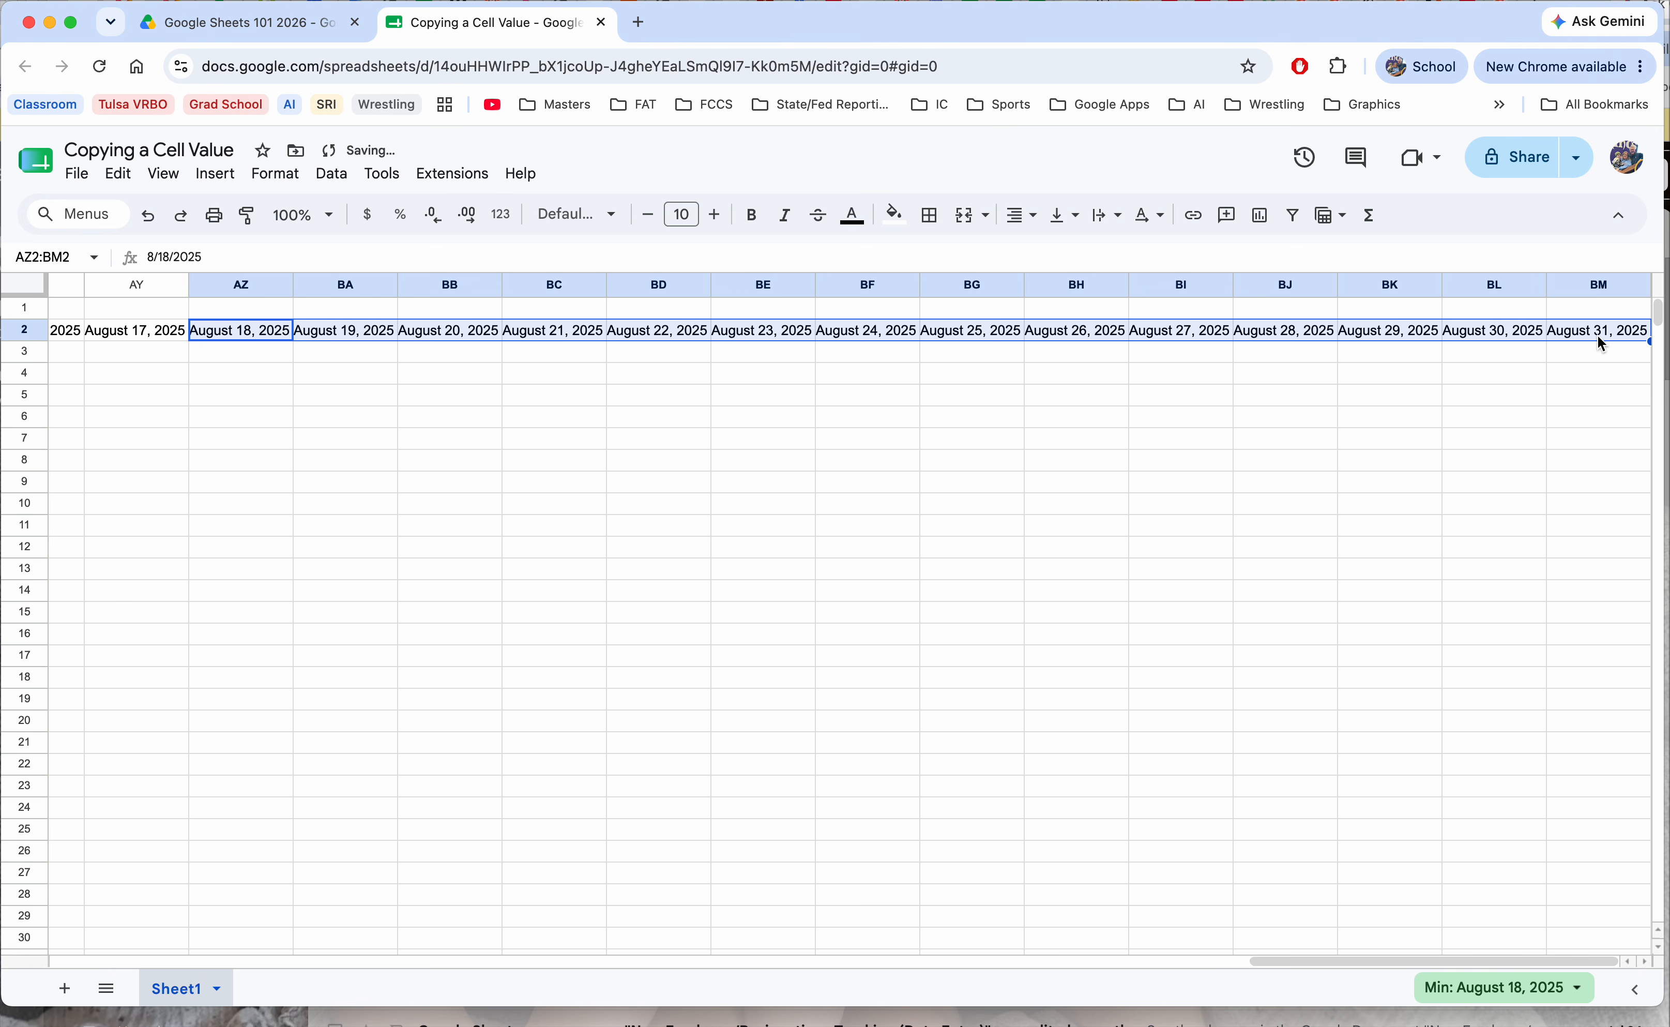
scroll(894, 617, left, 15)
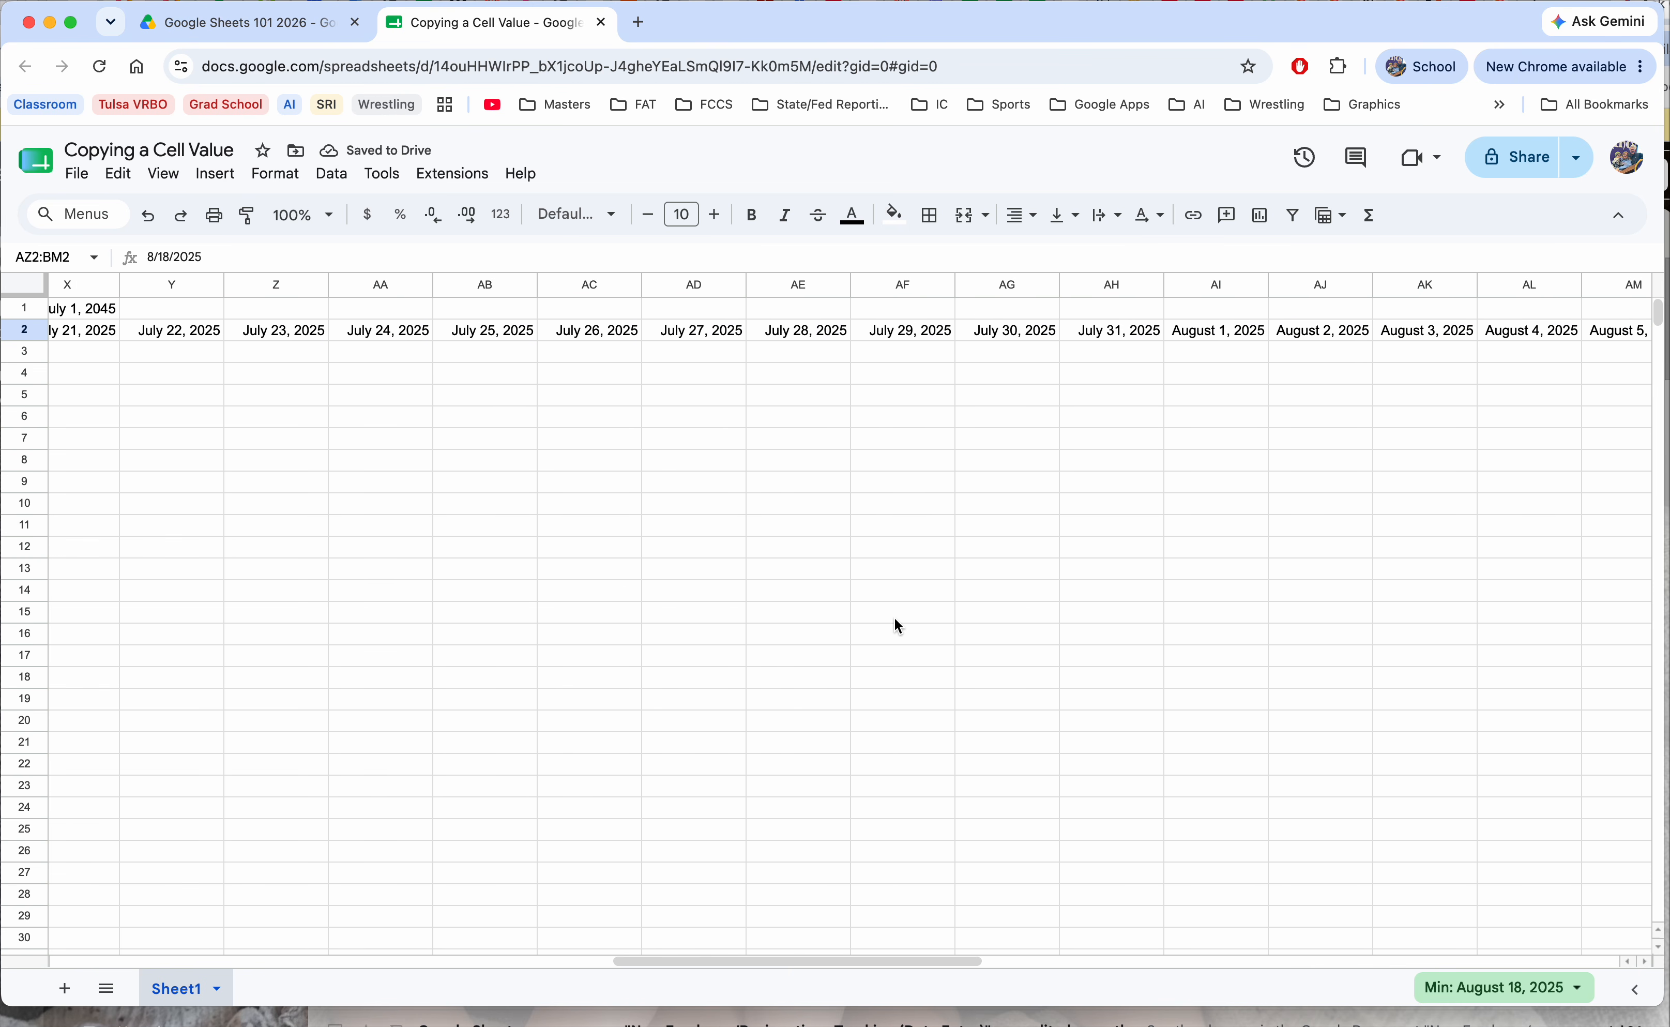
scroll(894, 619, left, 20)
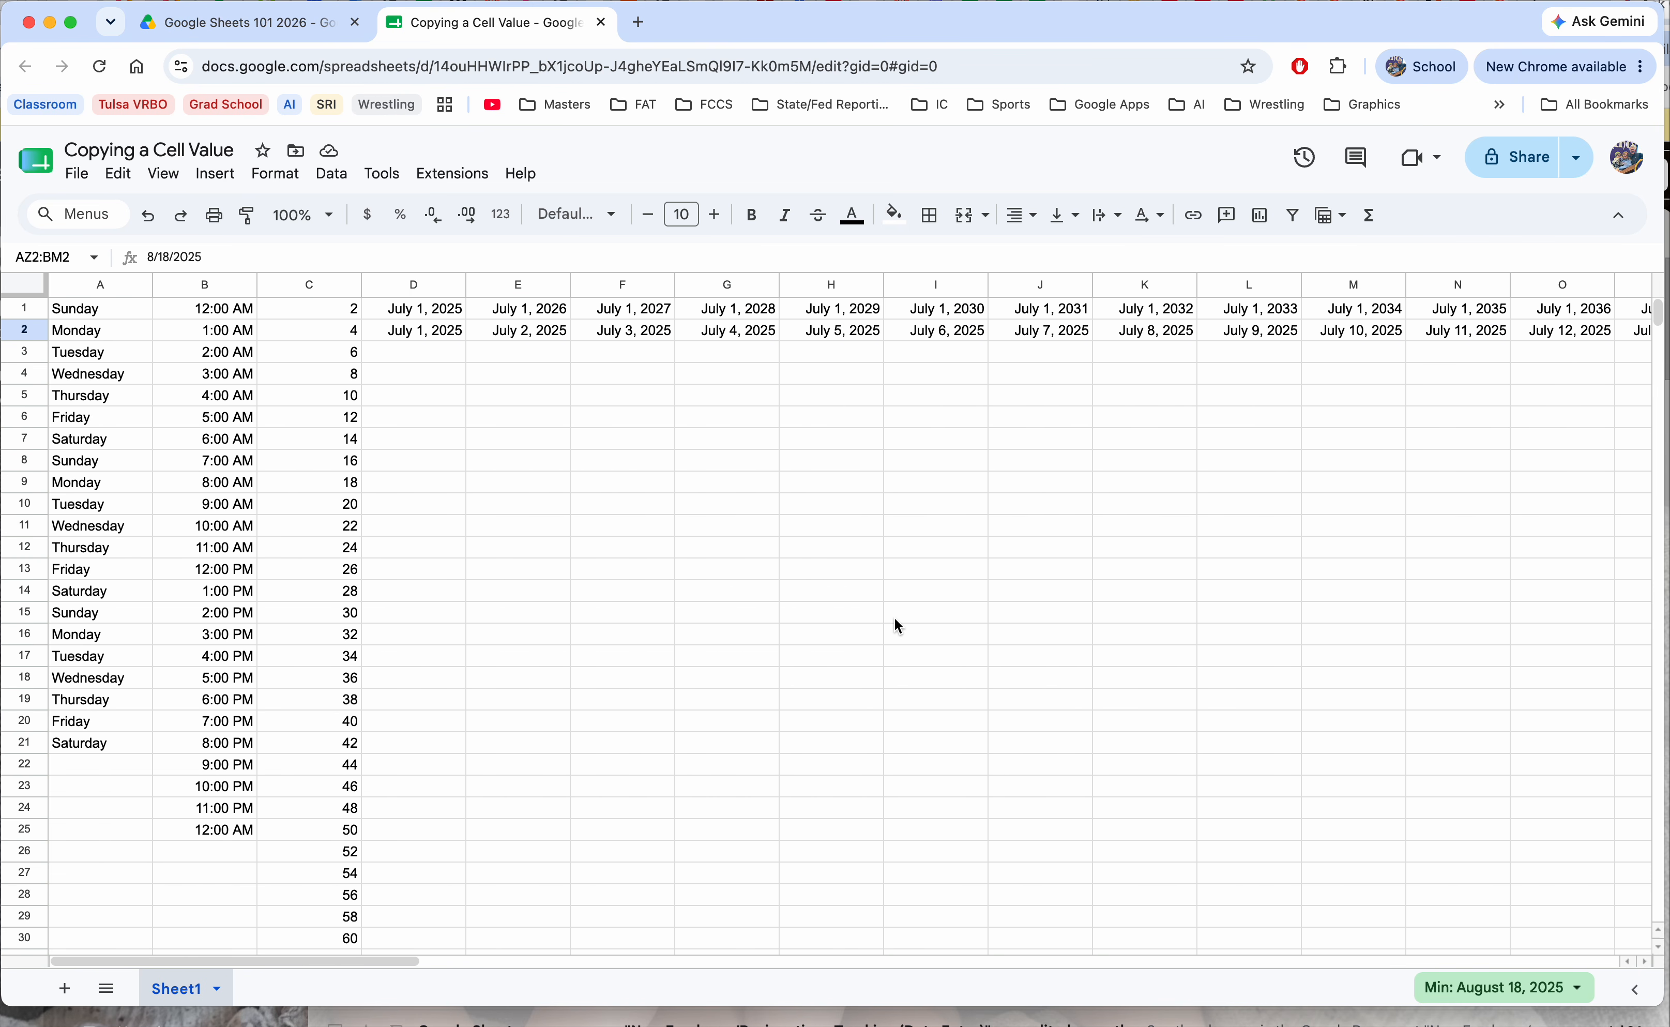
click(416, 340)
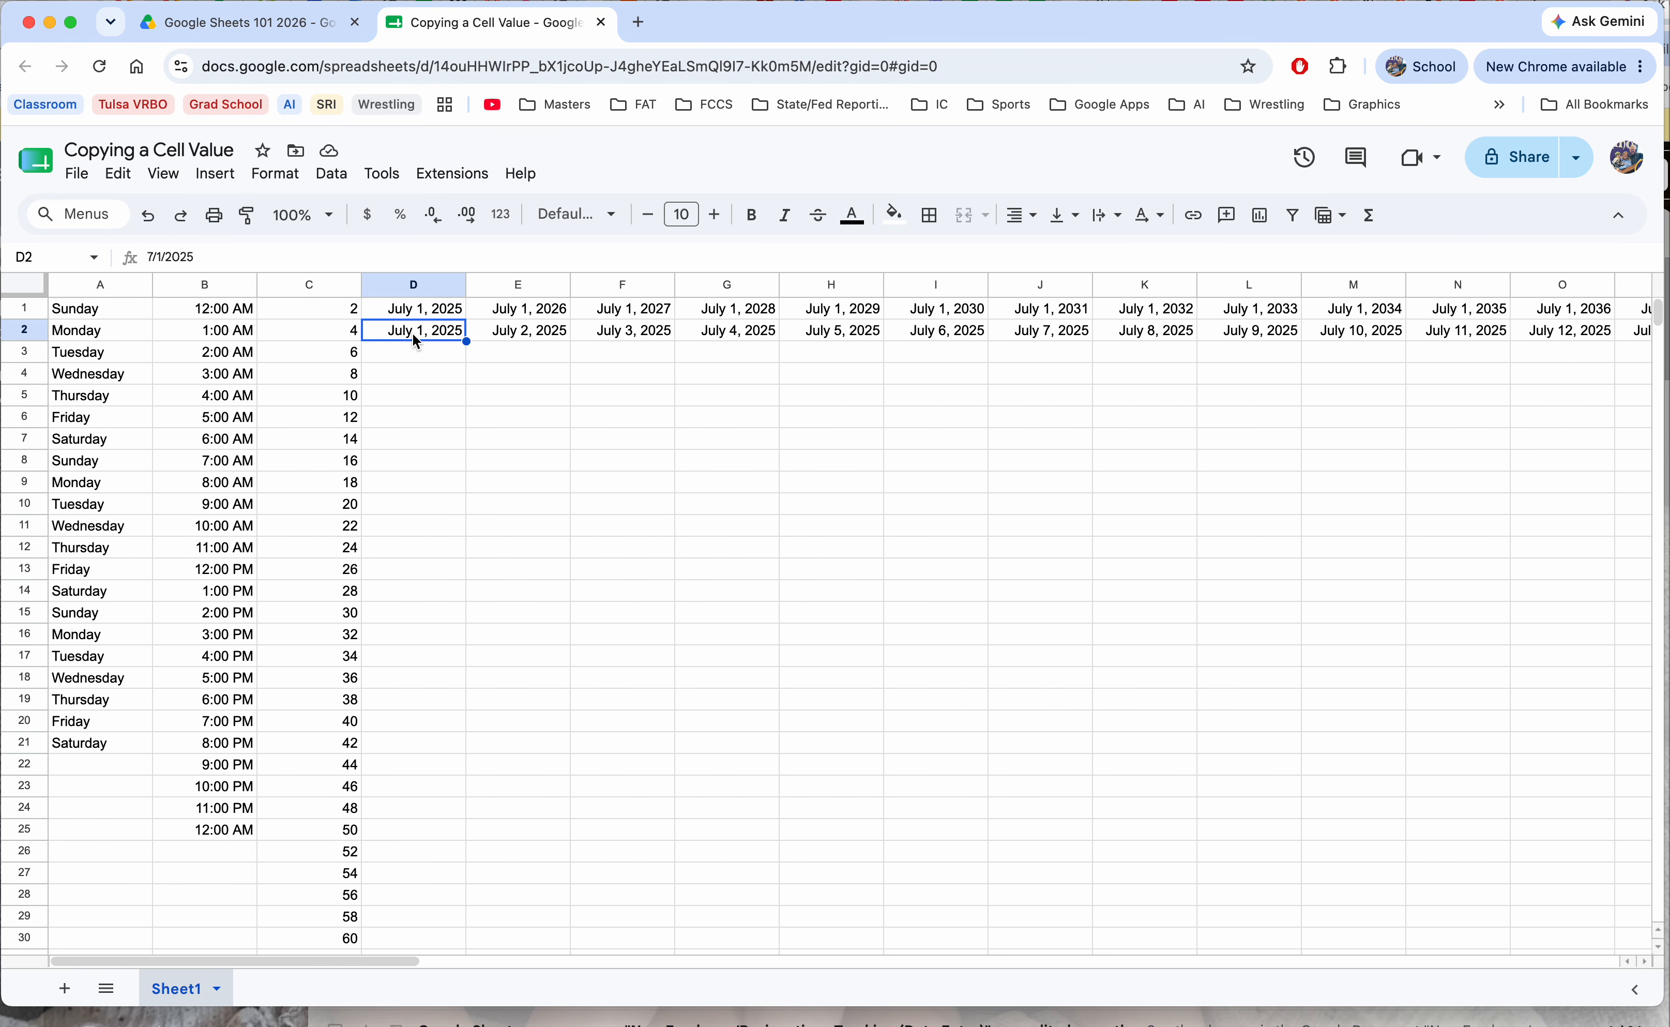
scroll(734, 340, right, 20)
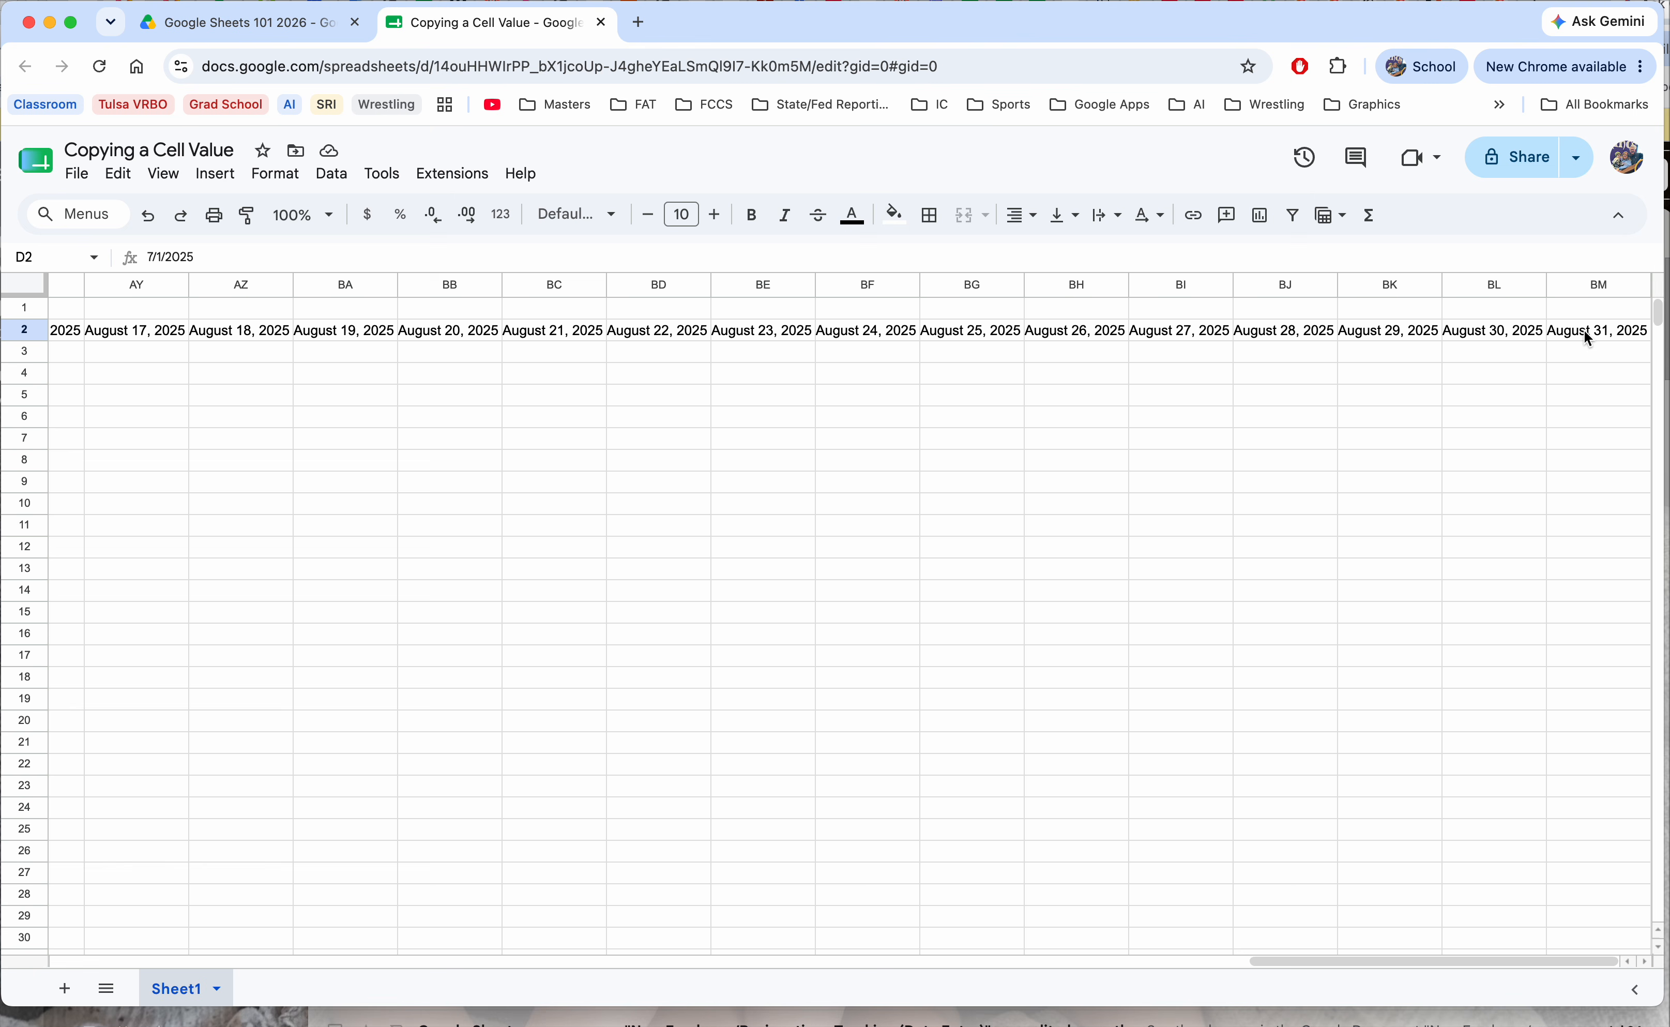
click(1588, 338)
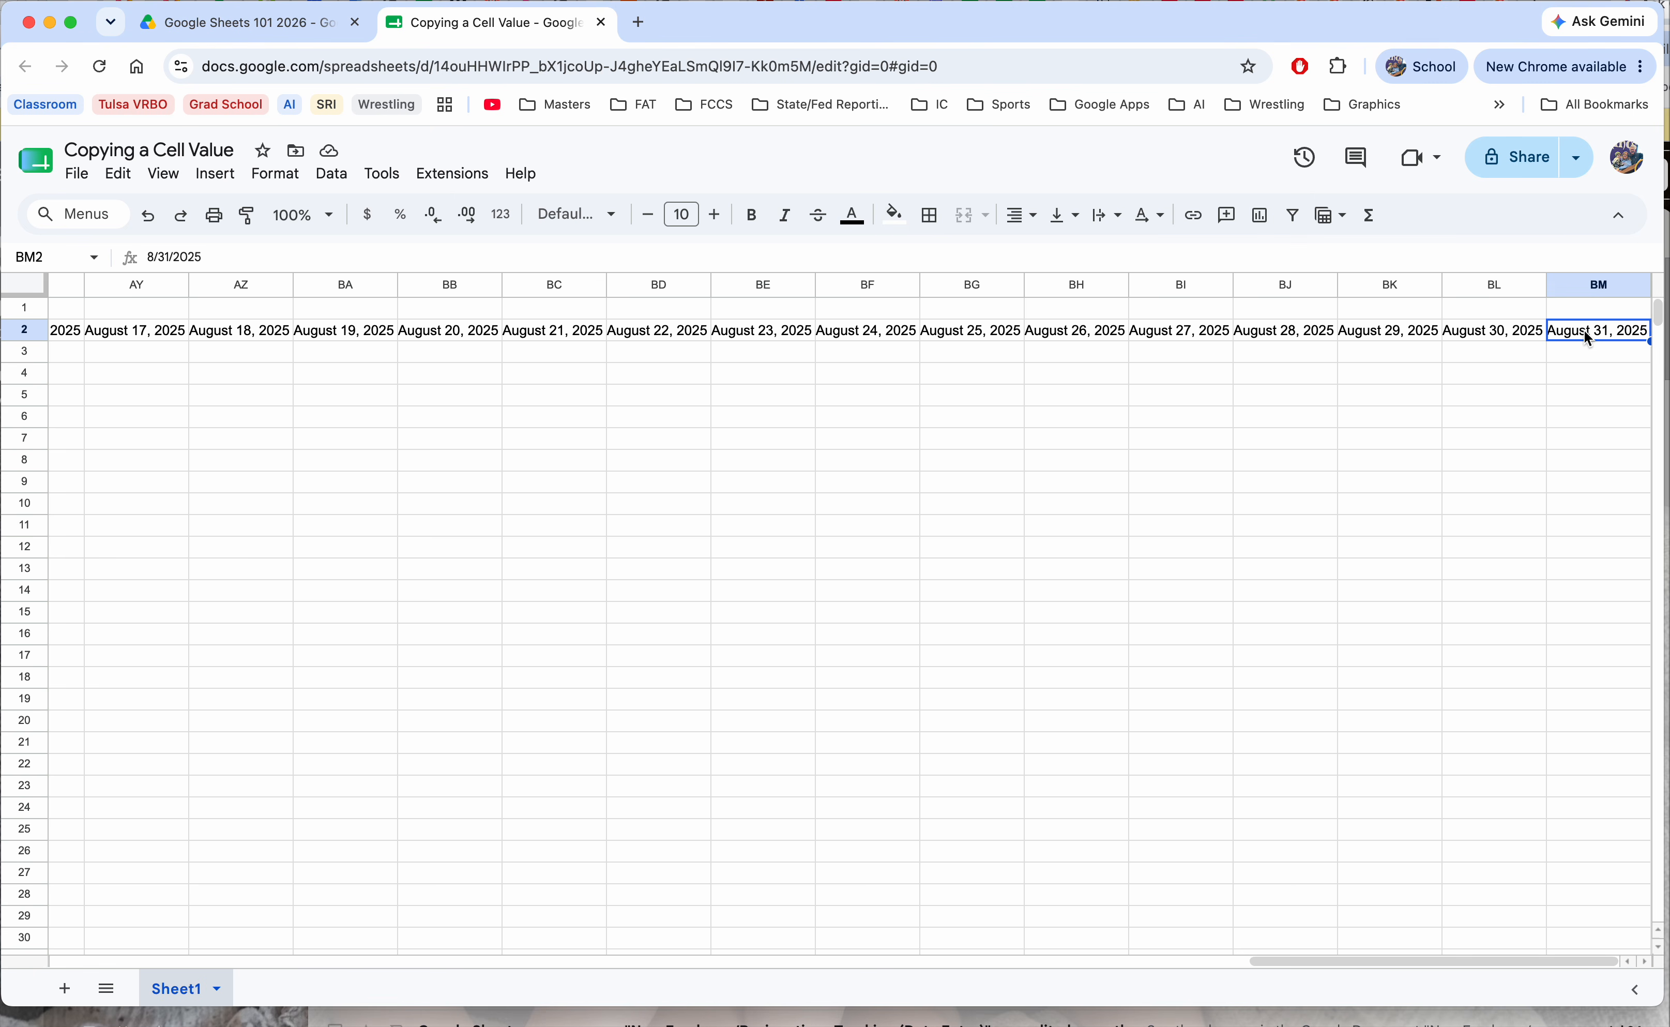